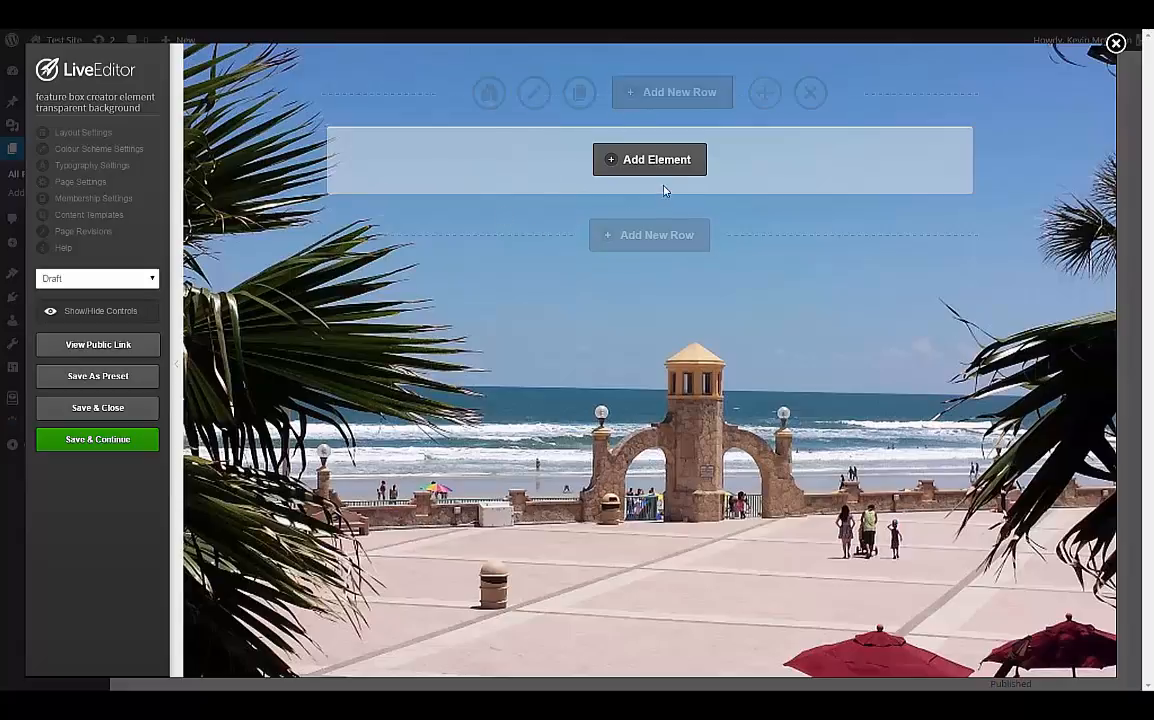
Add a Feature Box Creator element to the empty row with the available box style and open its advanced options.
{"action": "left_click", "coordinate": [646, 170]}
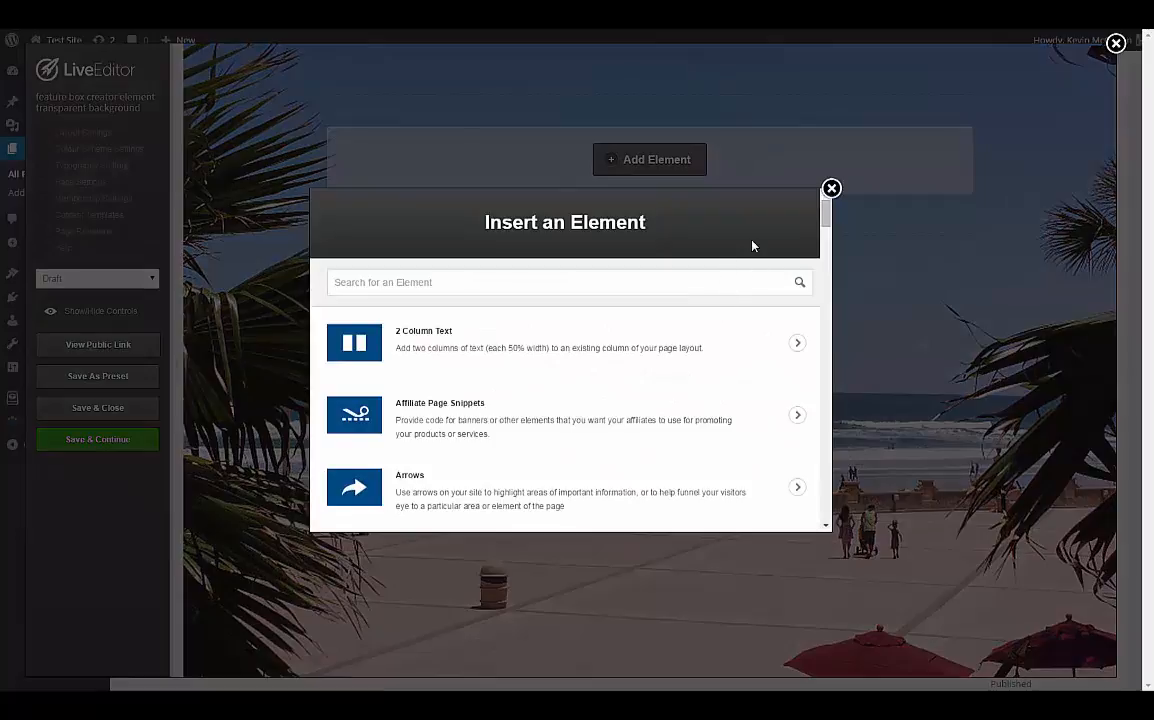
{"action": "type", "text": "feature"}
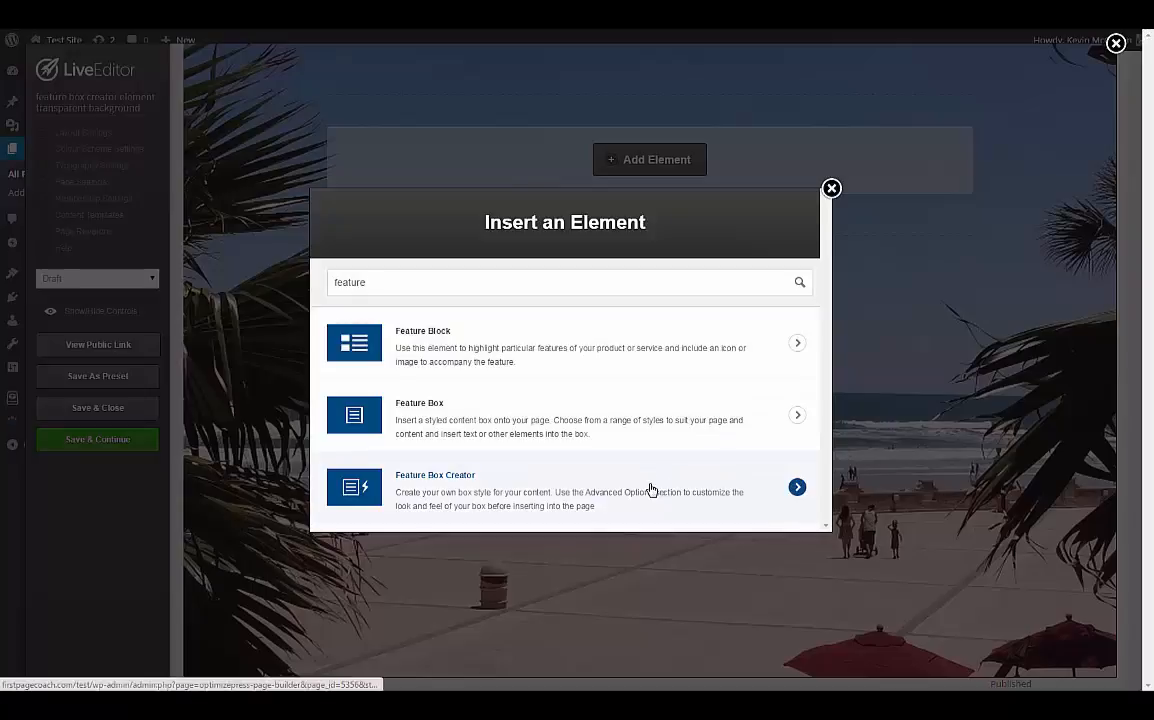
{"action": "left_click", "coordinate": [545, 497]}
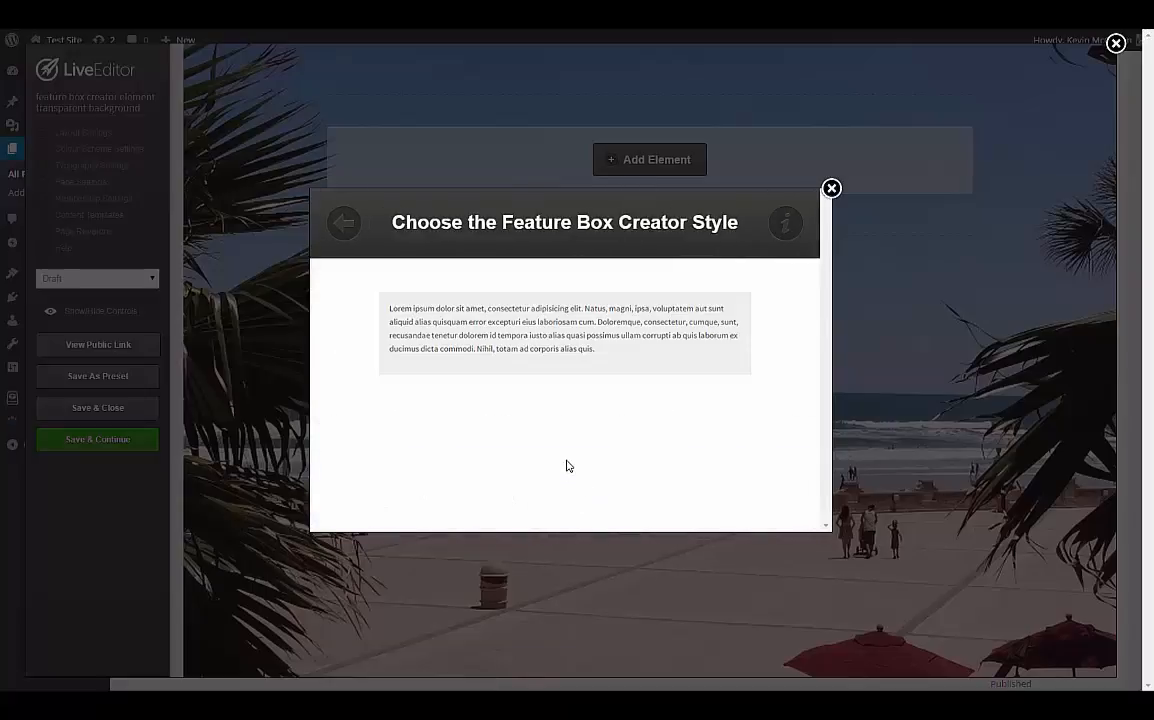
{"action": "left_click", "coordinate": [533, 365]}
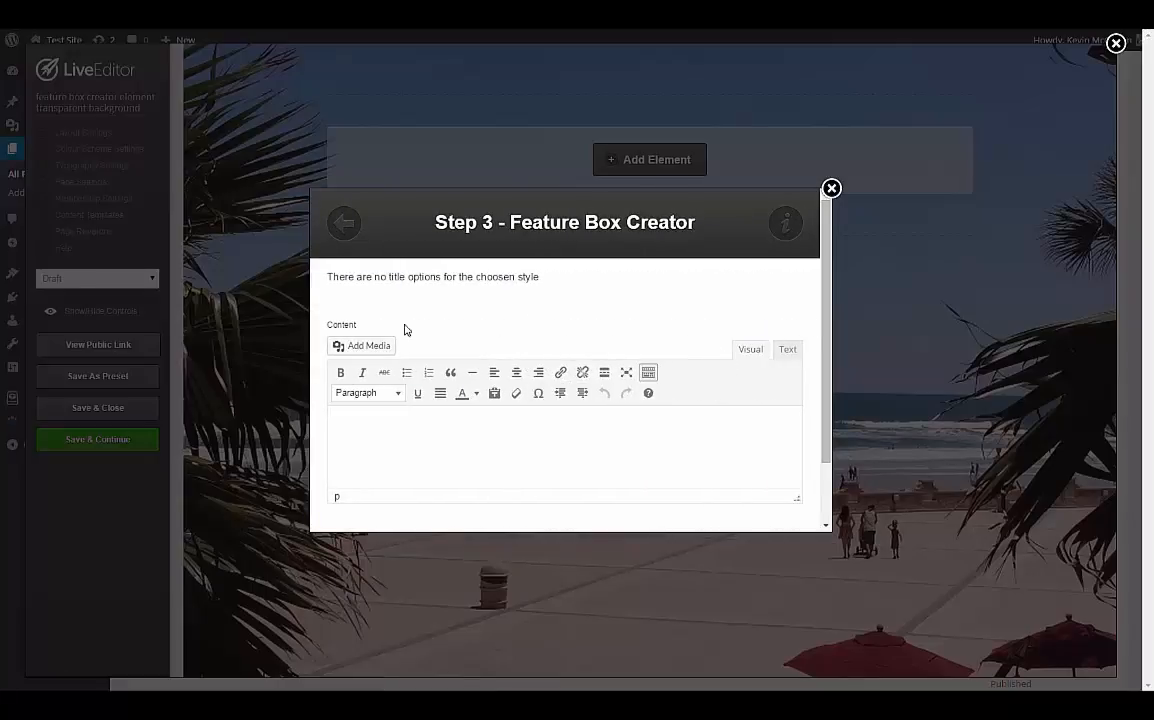
{"action": "scroll", "coordinate": [819, 283], "scroll_direction": "down", "scroll_amount": 2}
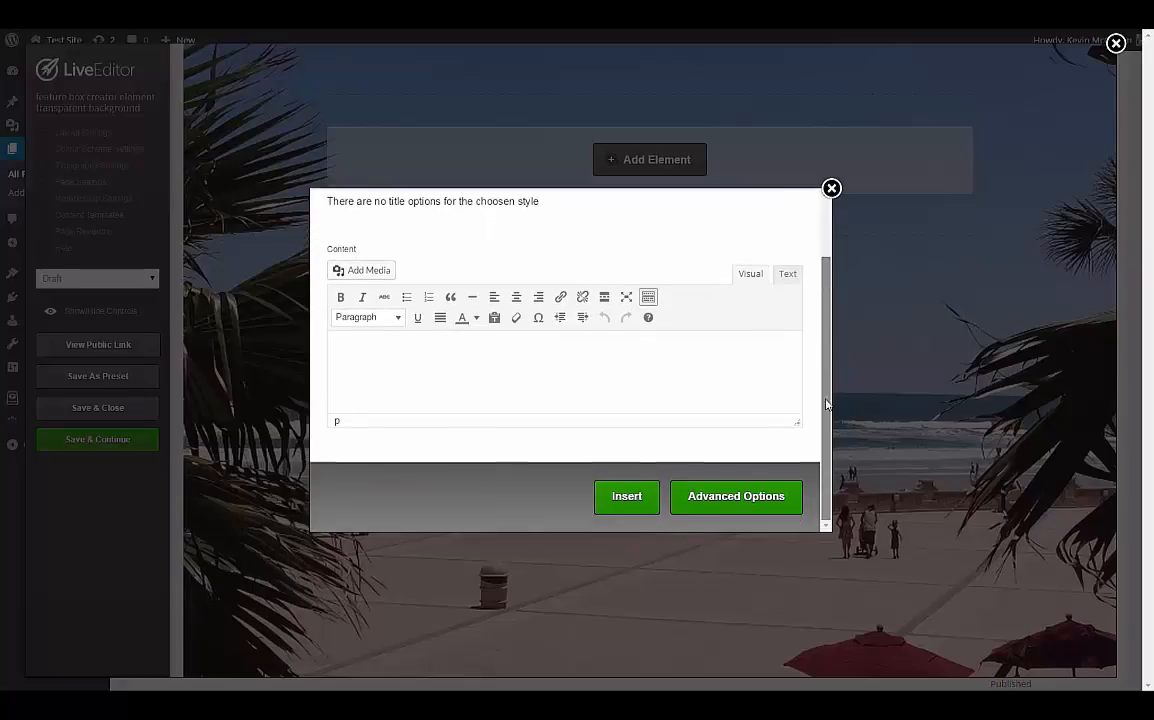
{"action": "left_click", "coordinate": [697, 508]}
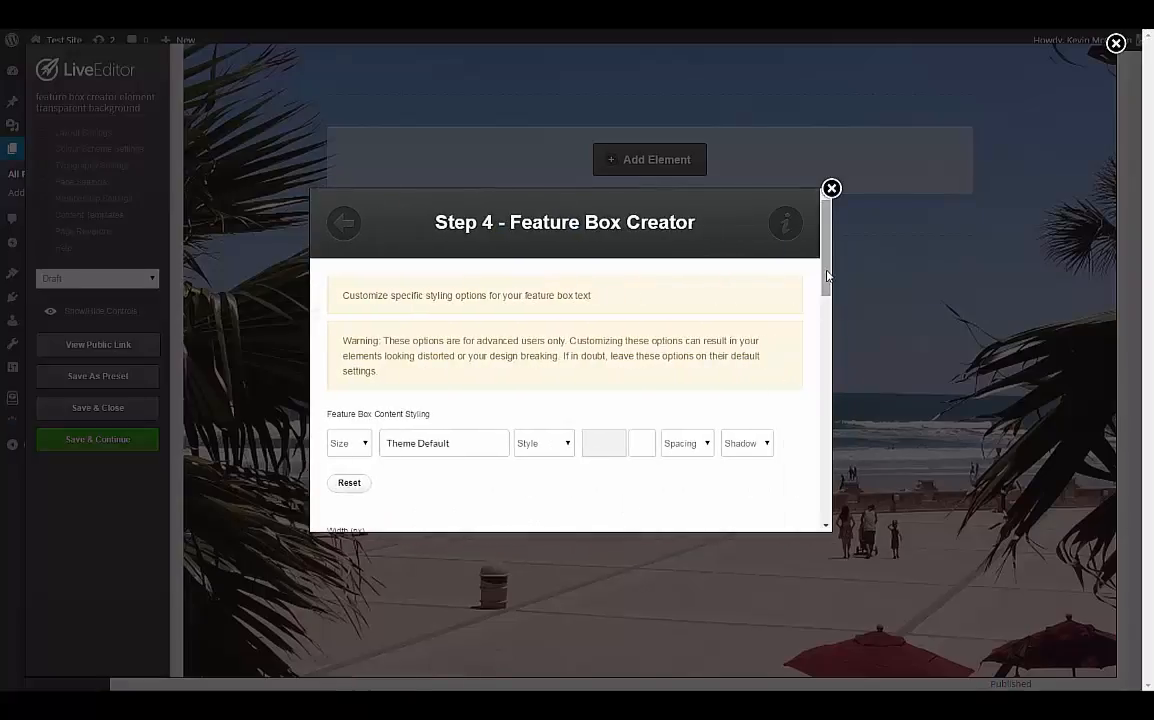
Set the feature box's width to 620 px and its top margin to 80 px.
{"action": "scroll", "coordinate": [741, 270], "scroll_direction": "down", "scroll_amount": 5}
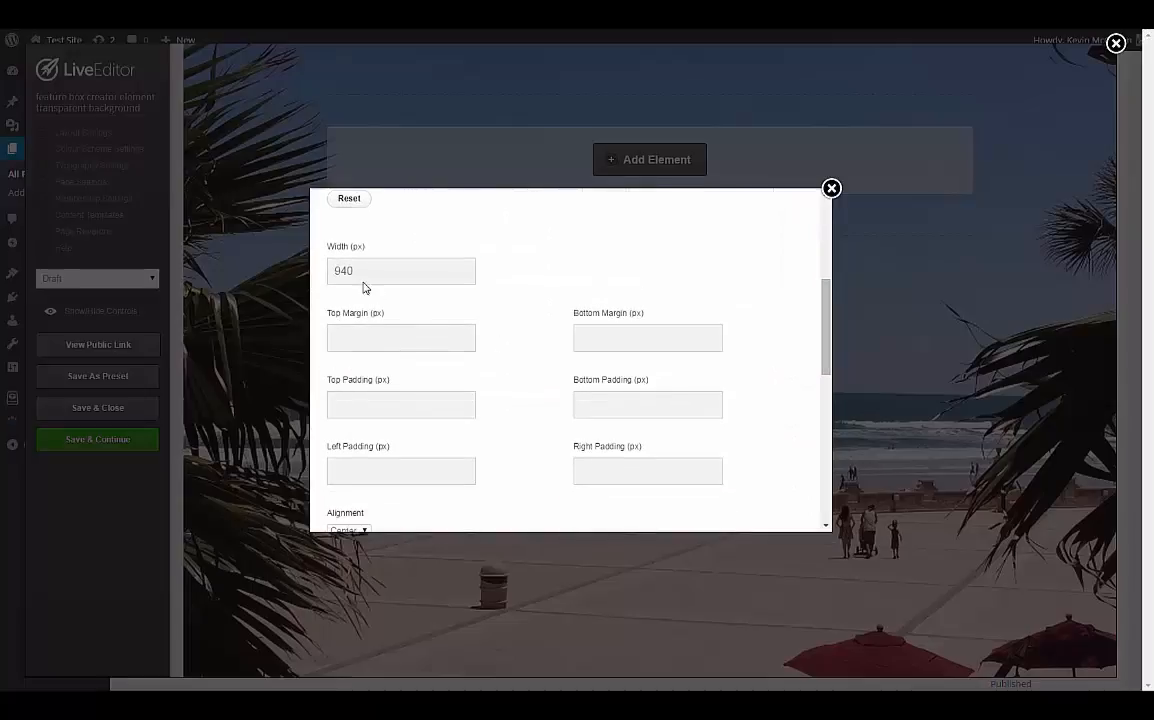
{"action": "left_click_drag", "start_coordinate": [364, 283], "coordinate": [303, 287]}
{"action": "type", "text": "620"}
{"action": "left_click", "coordinate": [367, 329]}
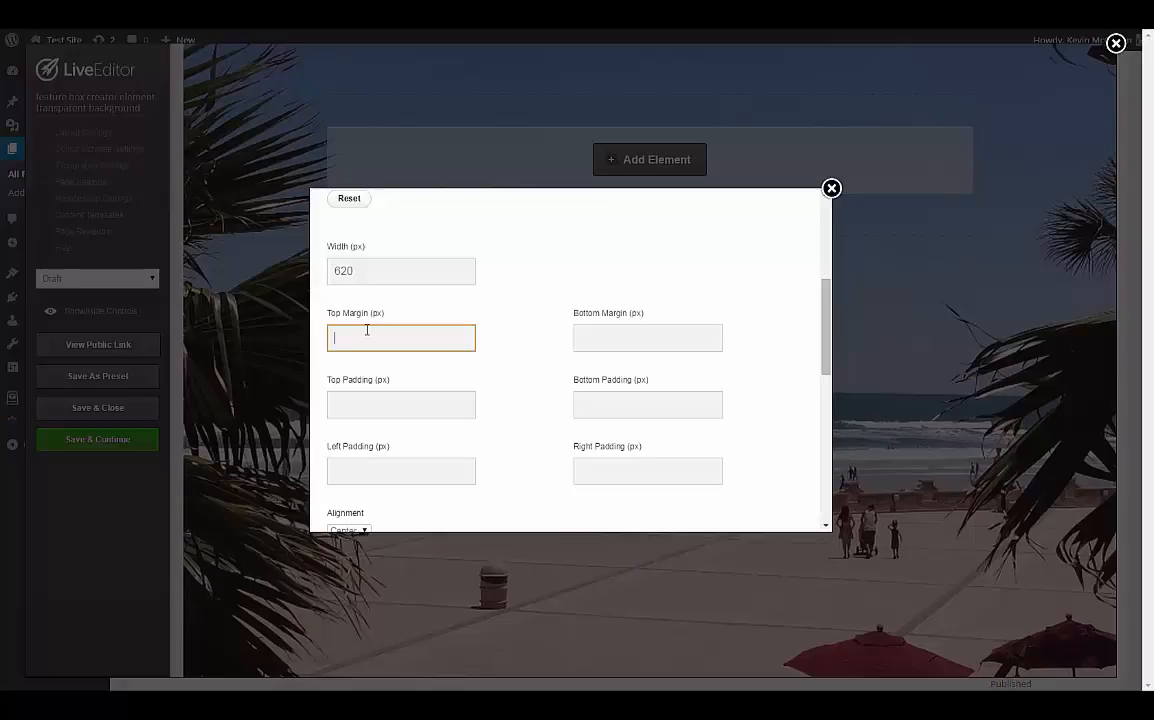
{"action": "left_click", "coordinate": [589, 340]}
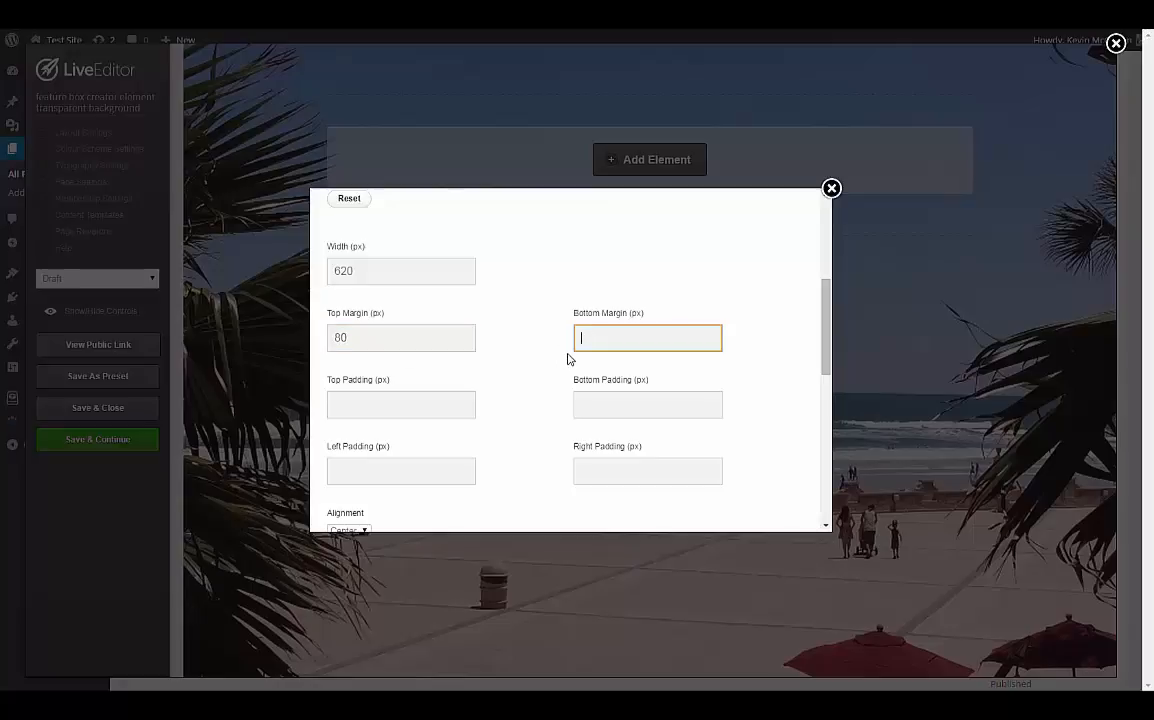
Give the feature box a border thickness of 0, a border radius of 18 and a solid border style.
{"action": "scroll", "coordinate": [818, 369], "scroll_direction": "down", "scroll_amount": 5}
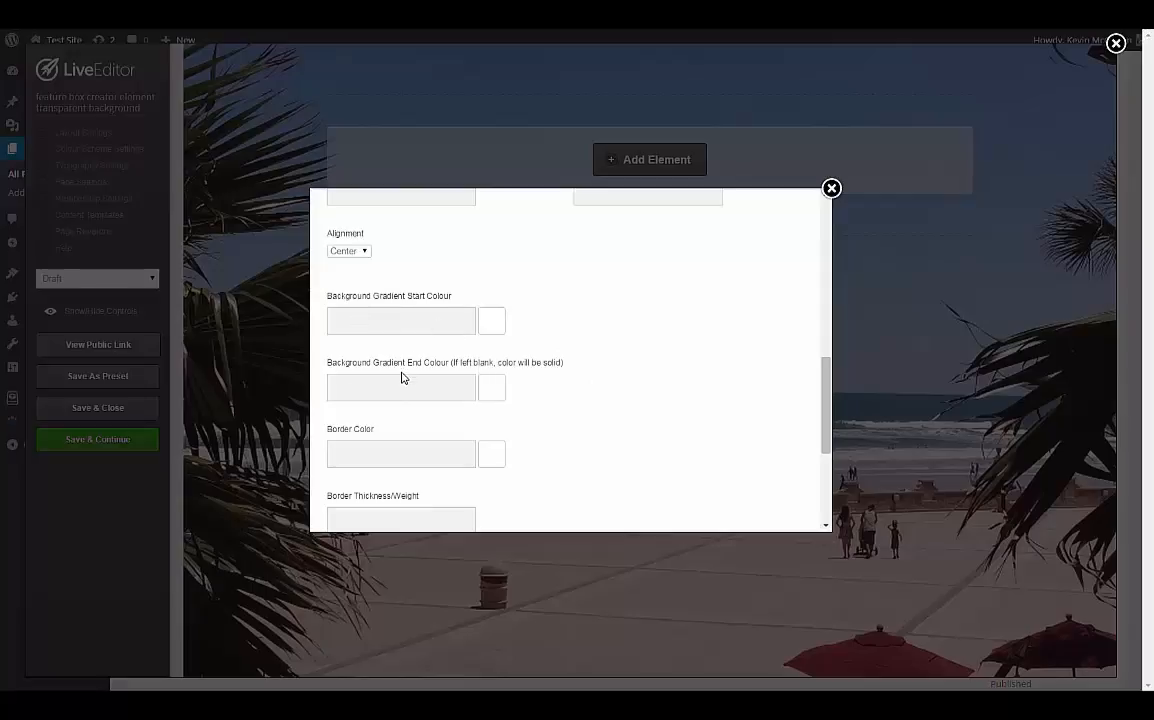
{"action": "left_click_drag", "start_coordinate": [823, 435], "coordinate": [821, 485]}
{"action": "left_click", "coordinate": [452, 378]}
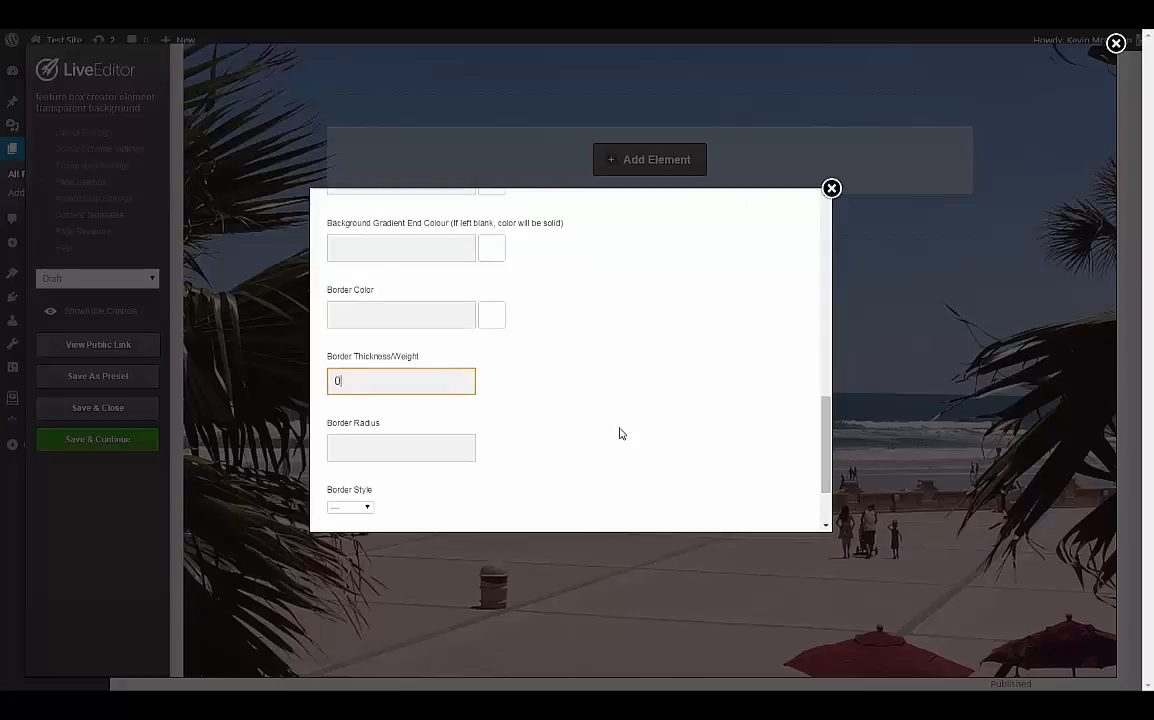
{"action": "left_click", "coordinate": [415, 446]}
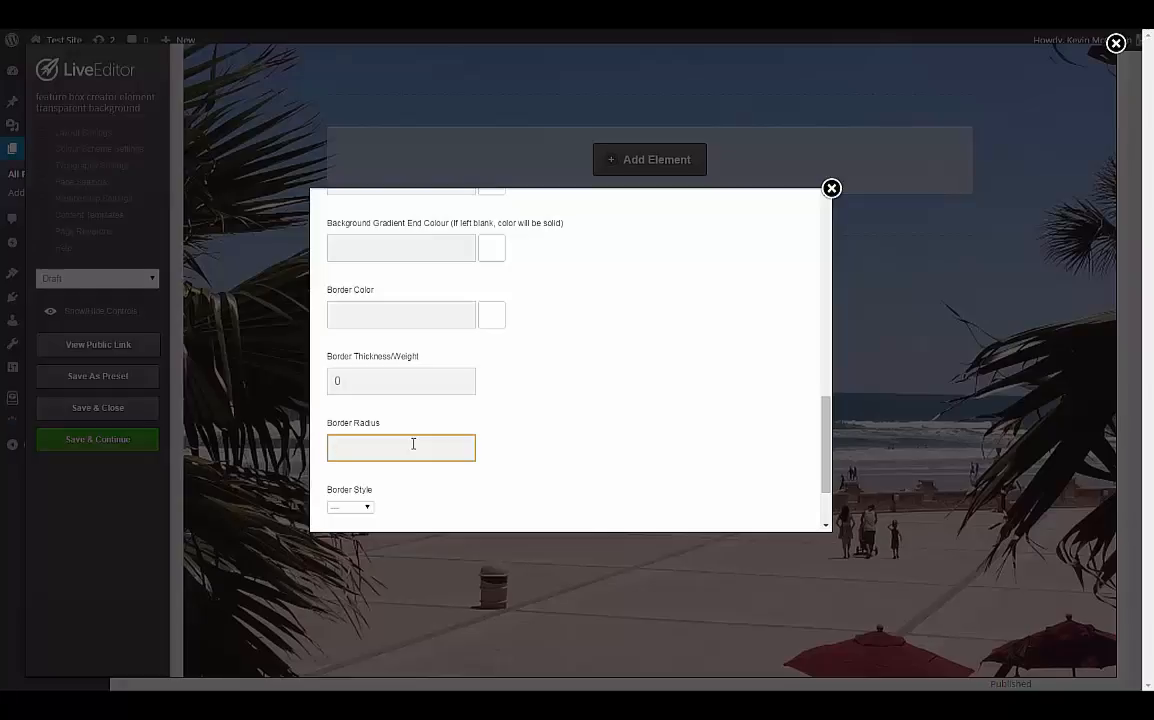
{"action": "left_click", "coordinate": [366, 507]}
{"action": "left_click", "coordinate": [343, 528]}
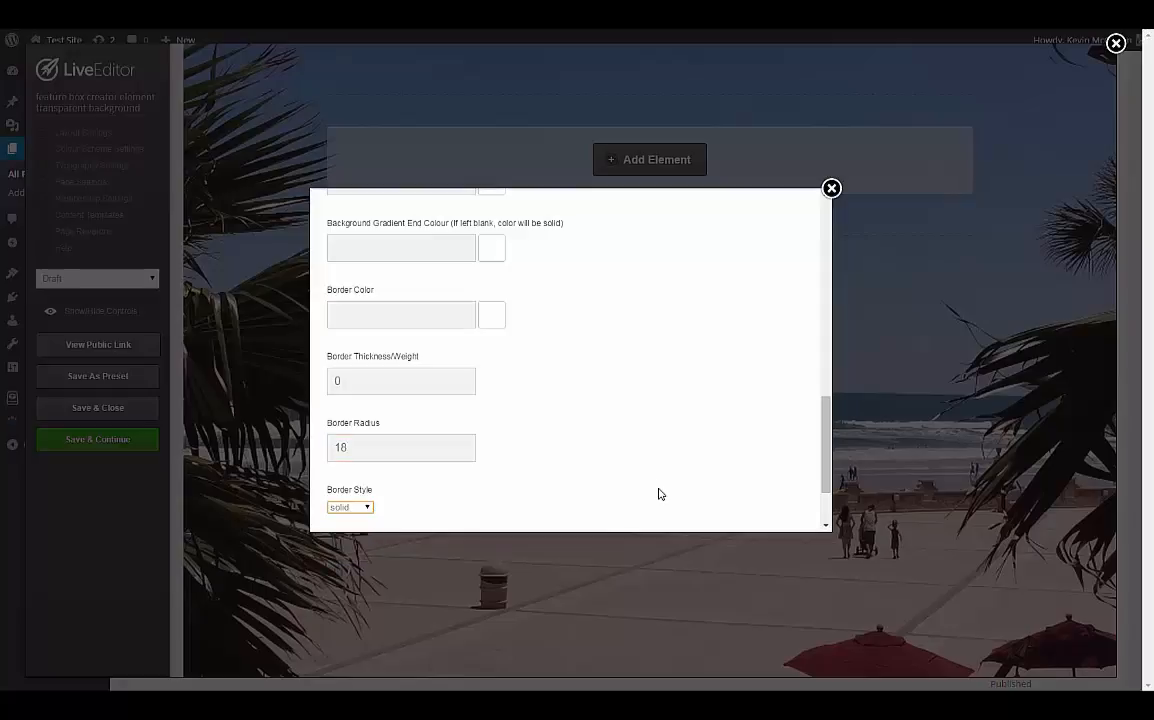
{"action": "scroll", "coordinate": [830, 463], "scroll_direction": "down", "scroll_amount": 2}
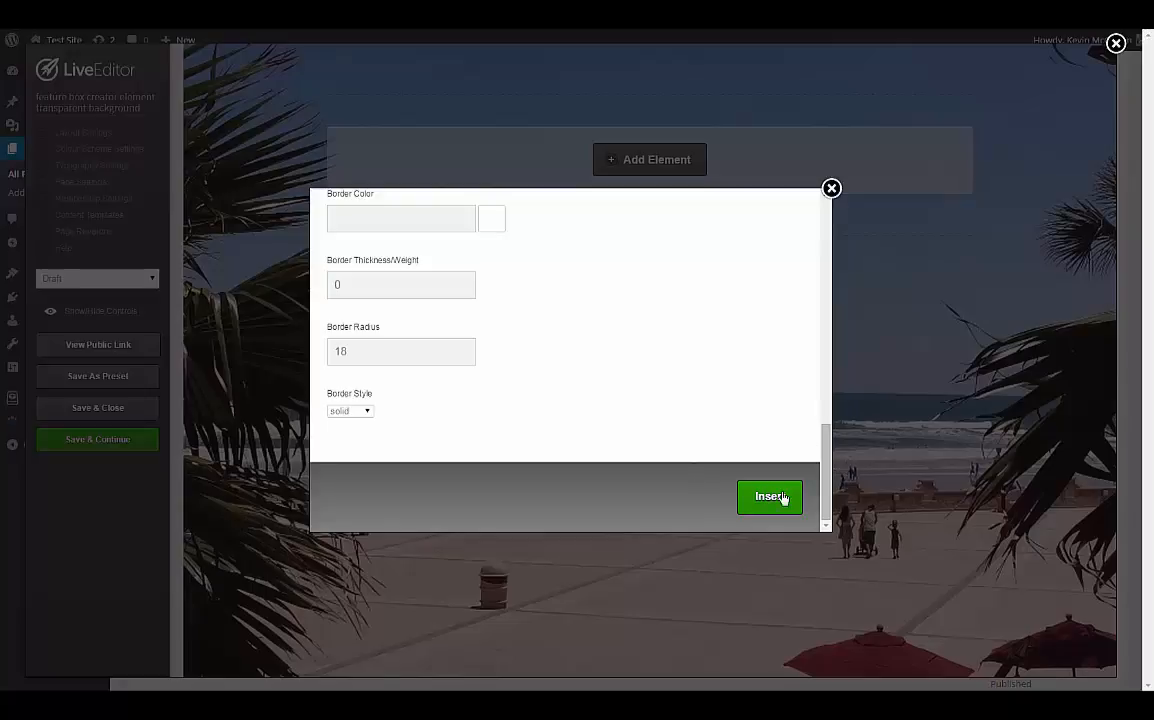
Review the feature box's size, margin and border settings and insert the box into the page.
{"action": "scroll", "coordinate": [825, 459], "scroll_direction": "up", "scroll_amount": 1}
{"action": "left_click_drag", "start_coordinate": [825, 459], "coordinate": [838, 348]}
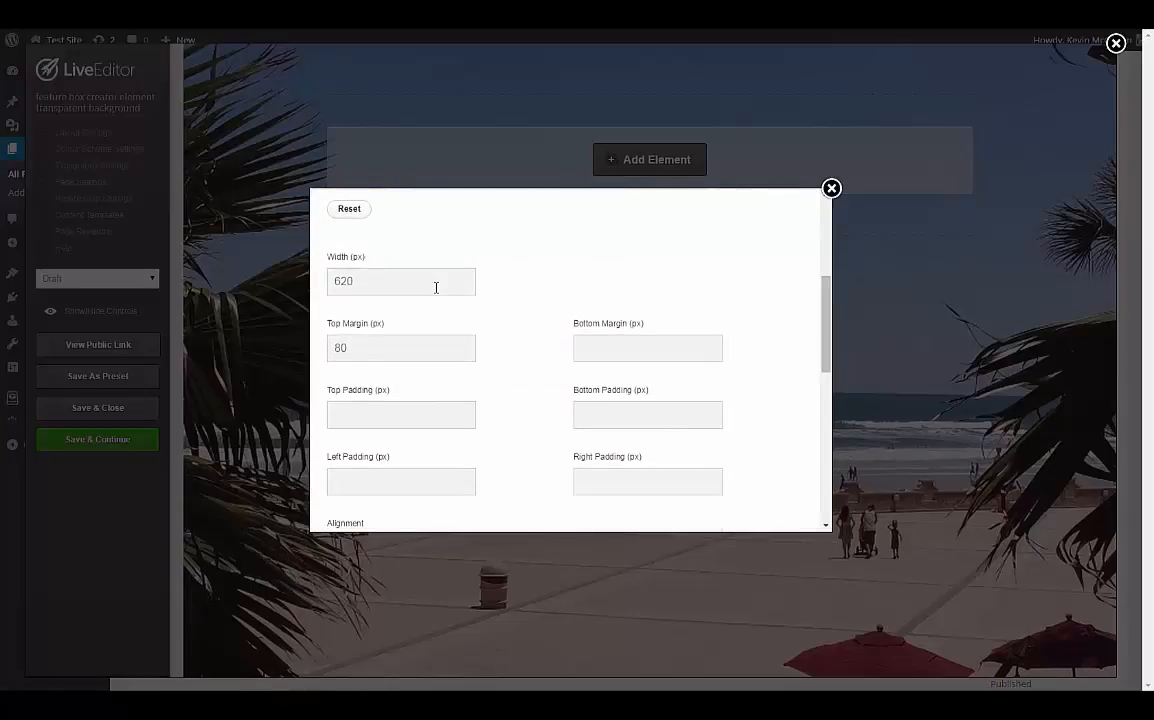
{"action": "scroll", "coordinate": [812, 380], "scroll_direction": "down", "scroll_amount": 2}
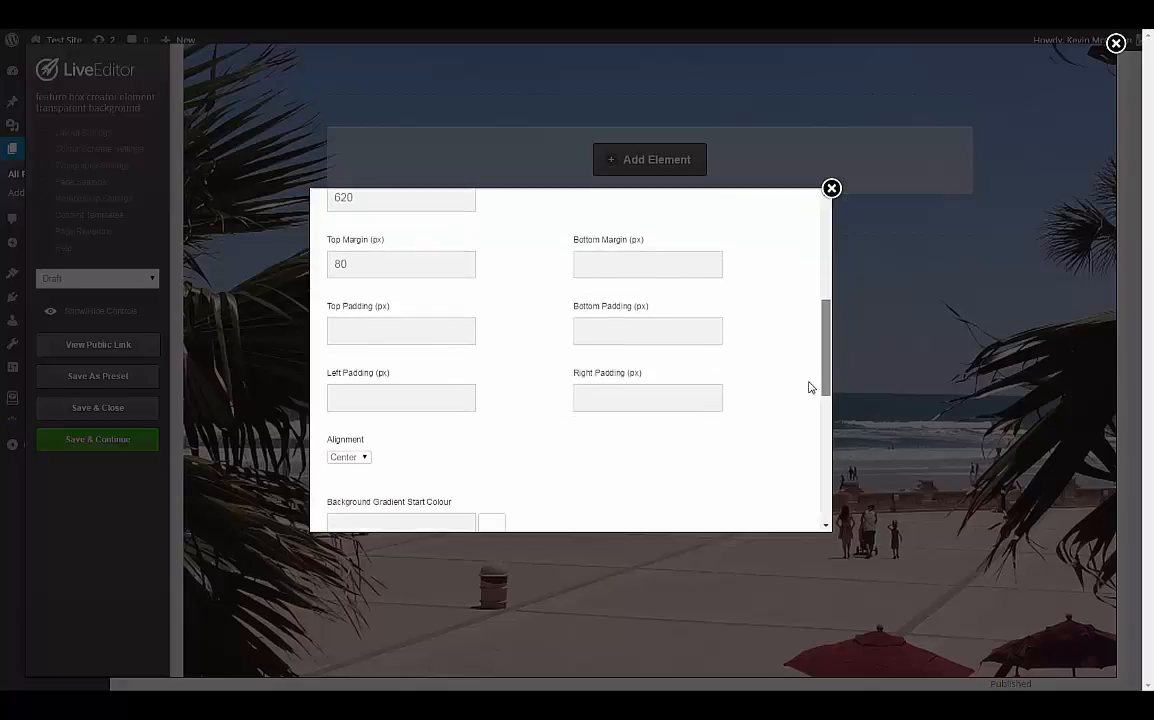
{"action": "left_click_drag", "start_coordinate": [823, 388], "coordinate": [829, 470]}
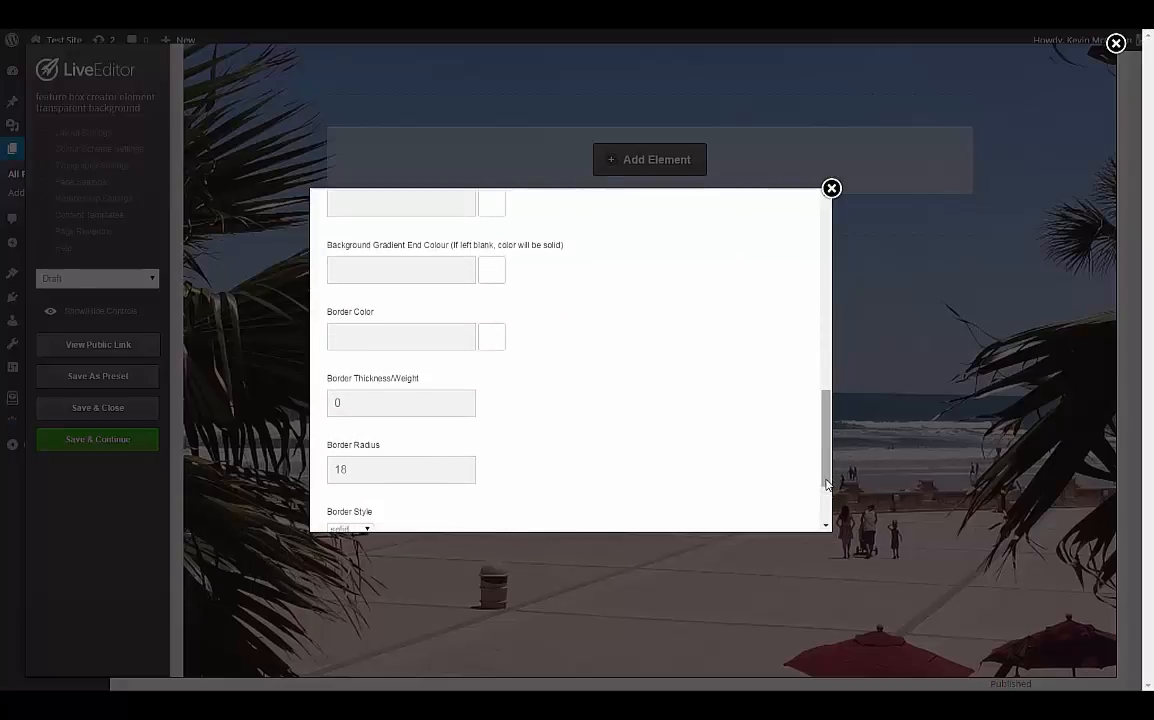
{"action": "scroll", "coordinate": [760, 460], "scroll_direction": "down", "scroll_amount": 2}
{"action": "left_click", "coordinate": [769, 497]}
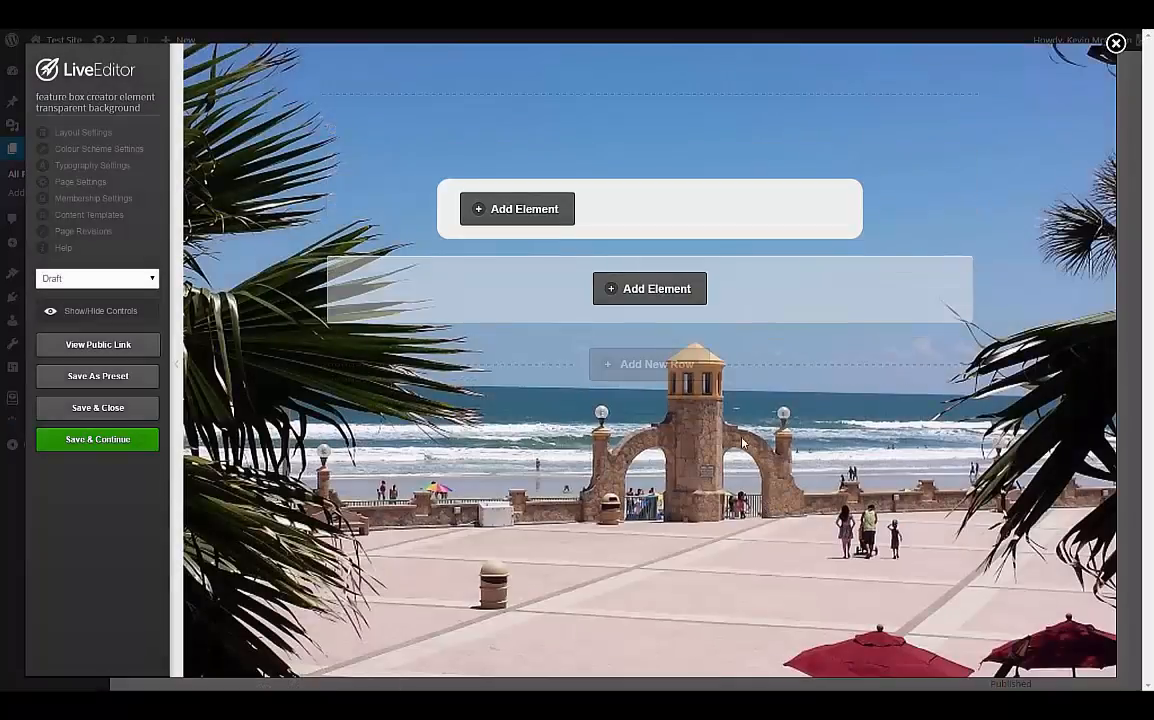
Add a headline inside the feature box reading "Discover 12 Ways To Stay In Top Rated Ocean Front Beach Condos For Less Than The Cost Of A Hotel!".
{"action": "left_click", "coordinate": [777, 350]}
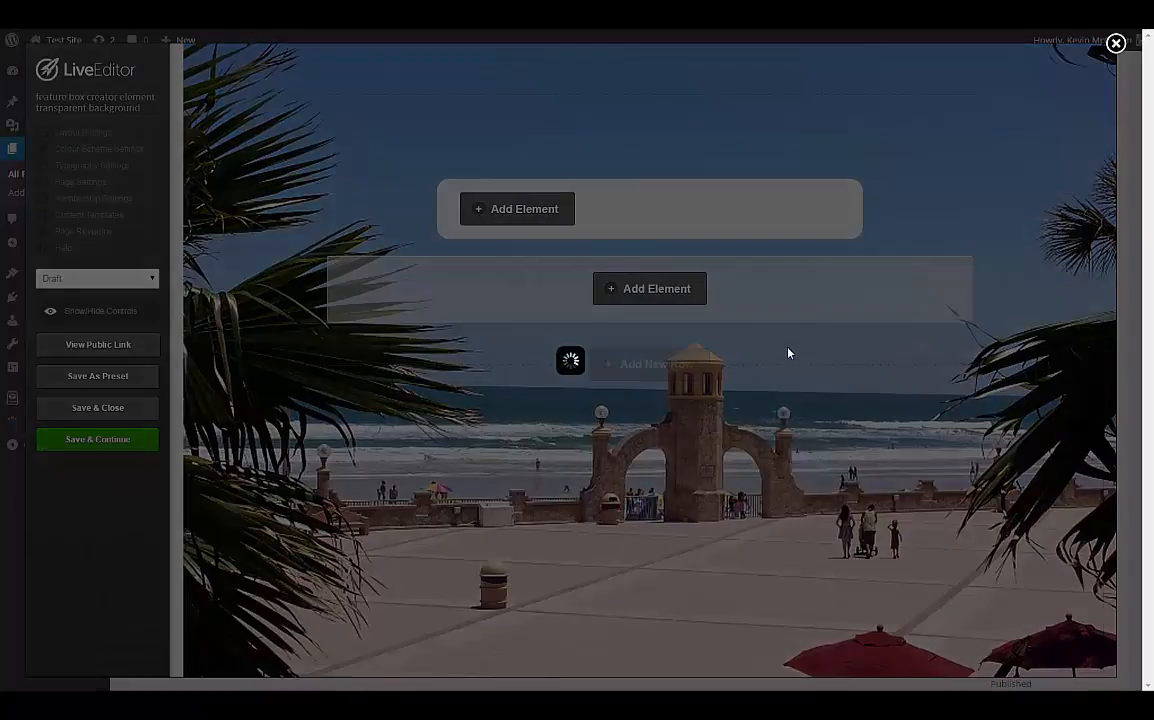
{"action": "left_click", "coordinate": [340, 360]}
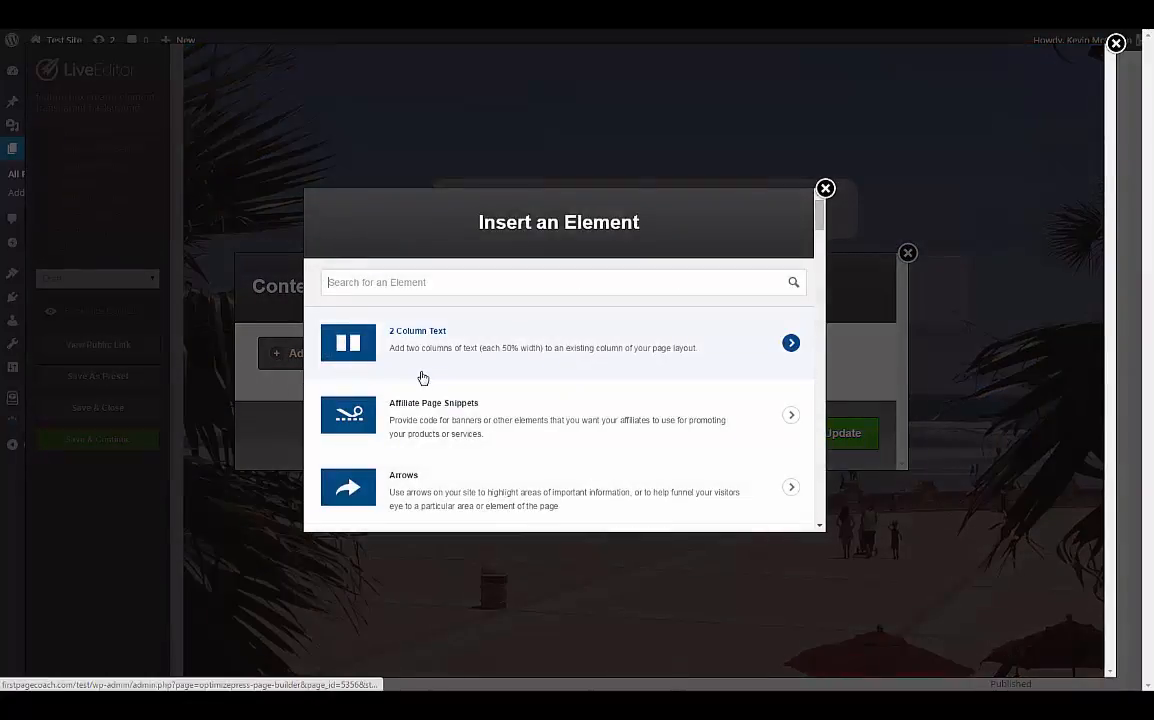
{"action": "type", "text": "head"}
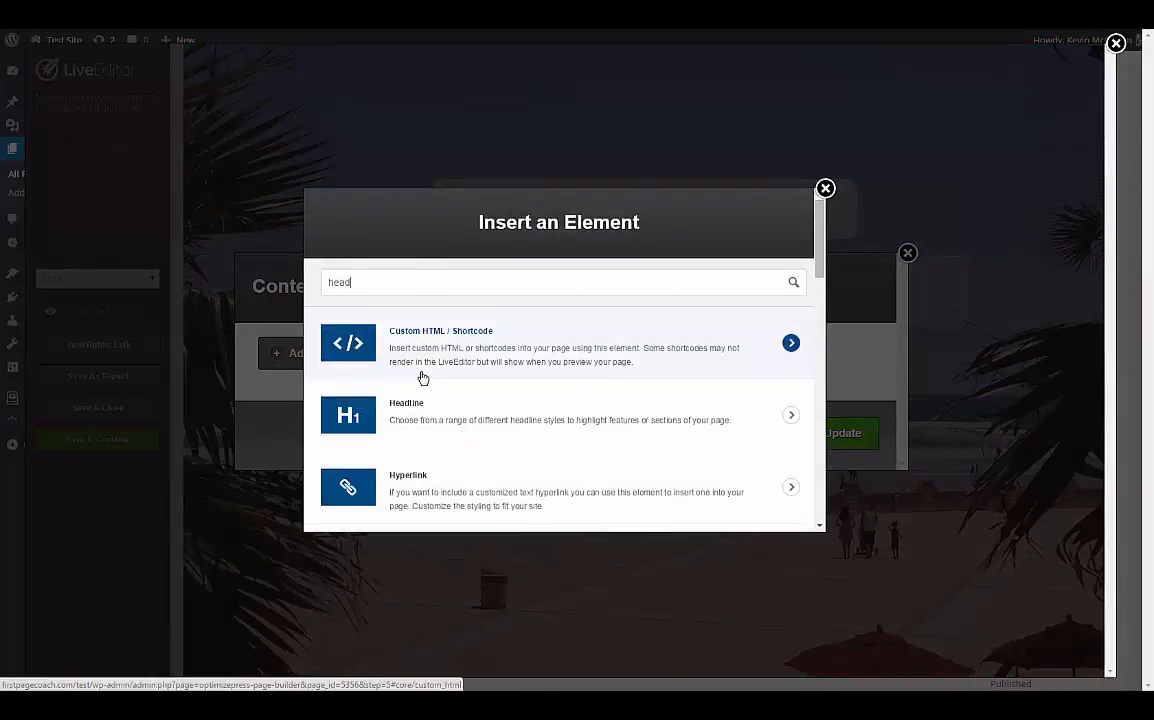
{"action": "left_click", "coordinate": [431, 376]}
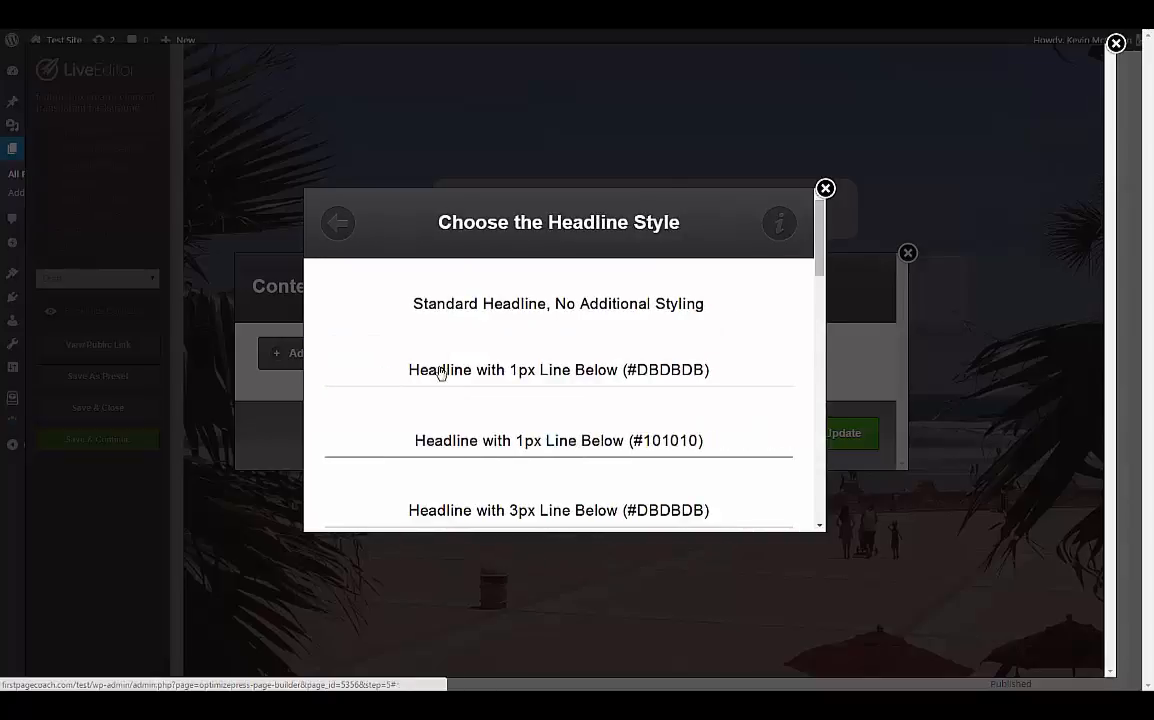
{"action": "left_click", "coordinate": [438, 374]}
Set the headline's font colour to blue #1489ff and its size to 28px.
{"action": "left_click", "coordinate": [667, 497]}
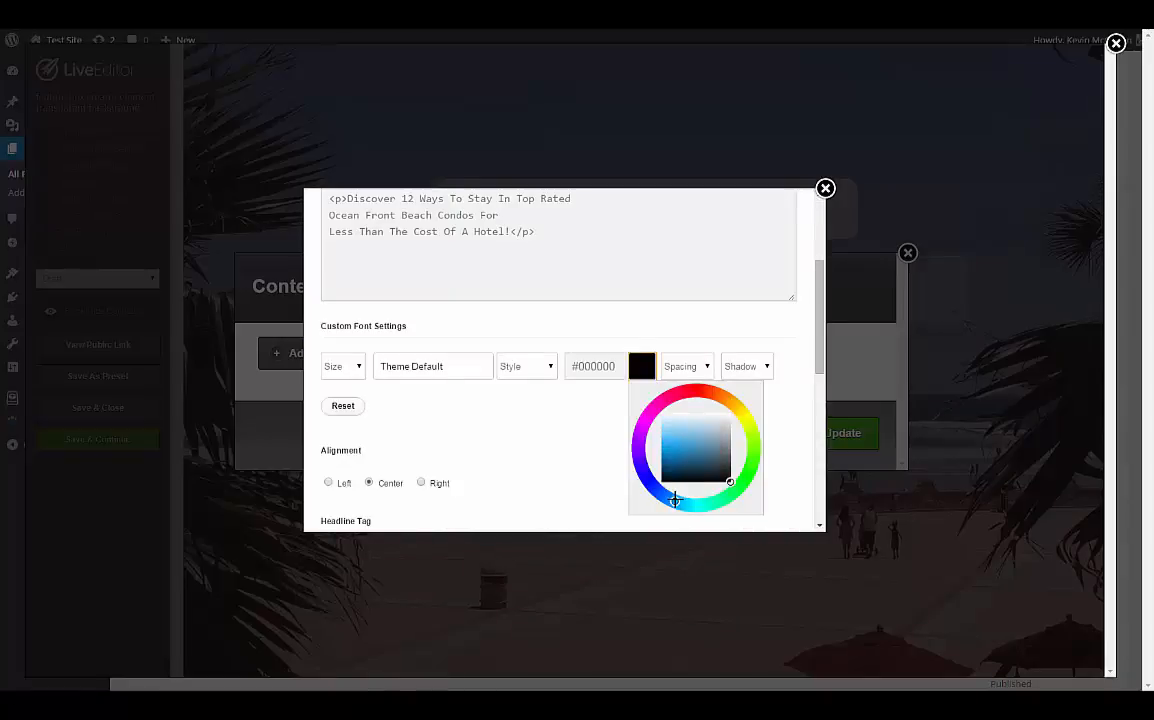
{"action": "left_click_drag", "start_coordinate": [664, 478], "coordinate": [649, 446]}
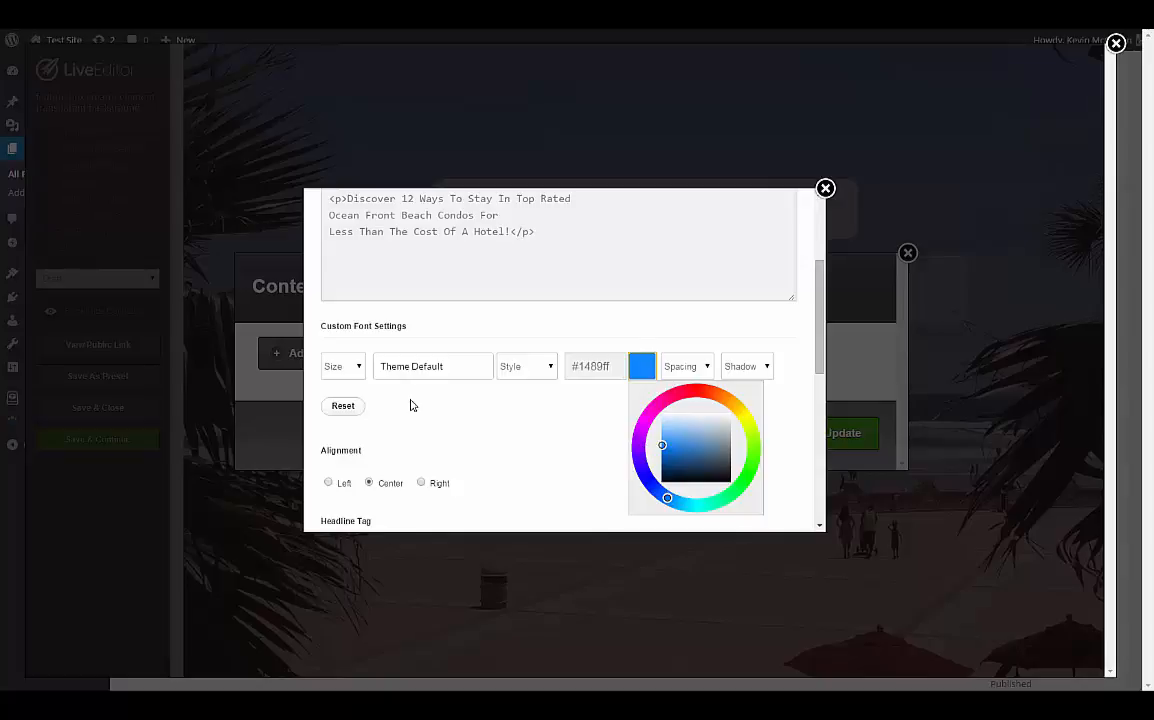
{"action": "left_click", "coordinate": [368, 389]}
{"action": "left_click", "coordinate": [342, 366]}
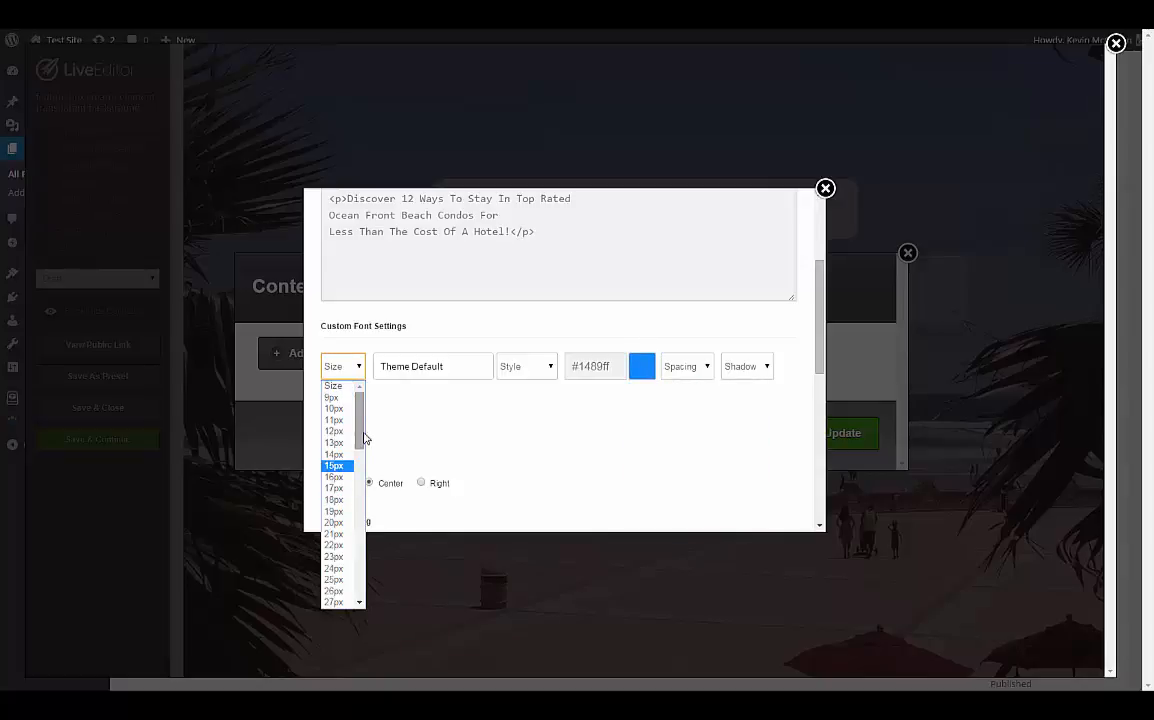
{"action": "scroll", "coordinate": [345, 450], "scroll_direction": "down", "scroll_amount": 4}
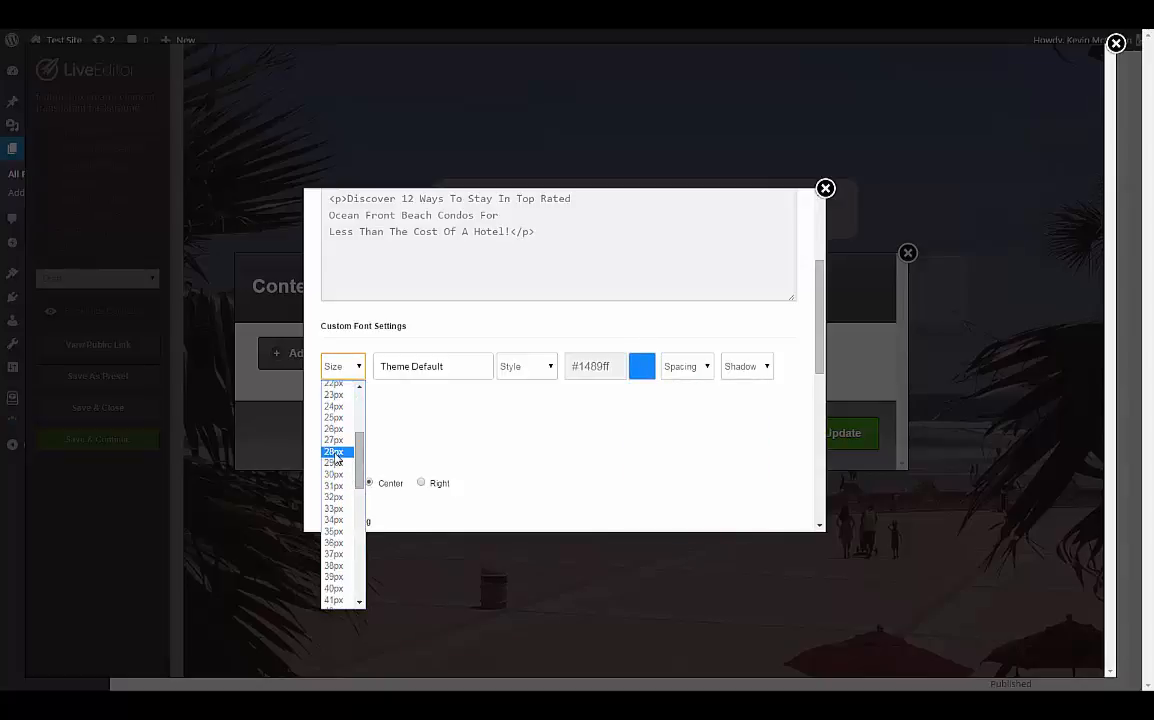
{"action": "left_click", "coordinate": [337, 452]}
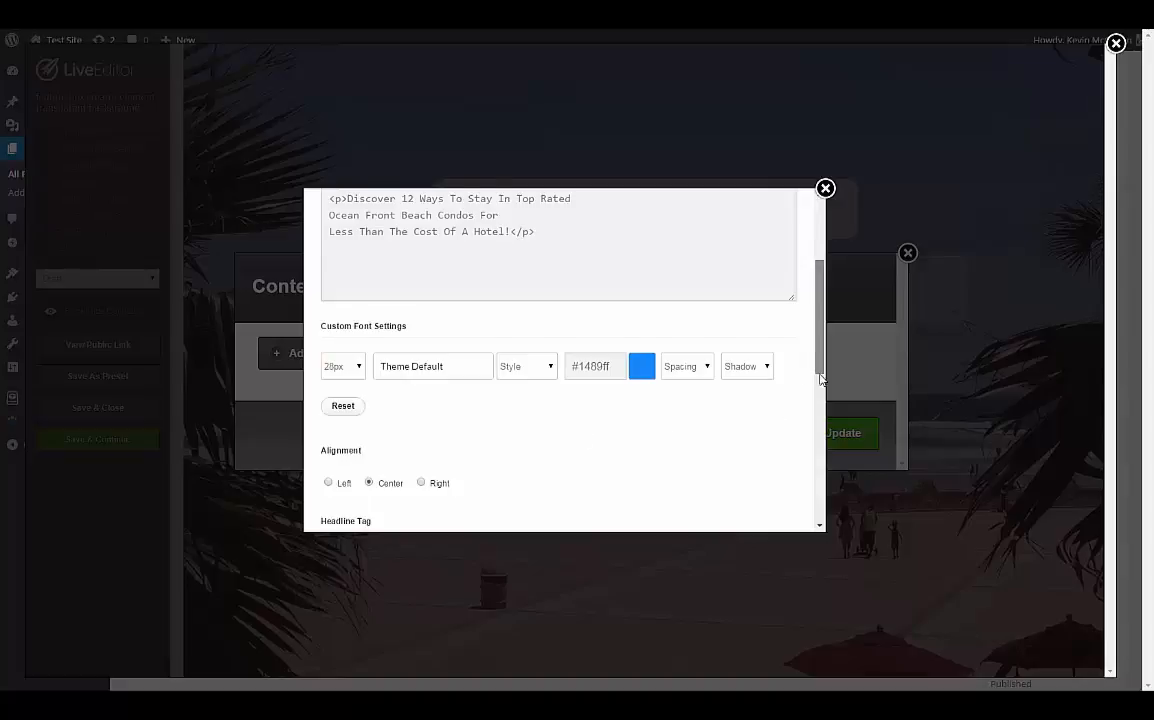
Set the headline's bottom margin to 20 px and insert the headline into the feature box content.
{"action": "scroll", "coordinate": [820, 378], "scroll_direction": "down", "scroll_amount": 5}
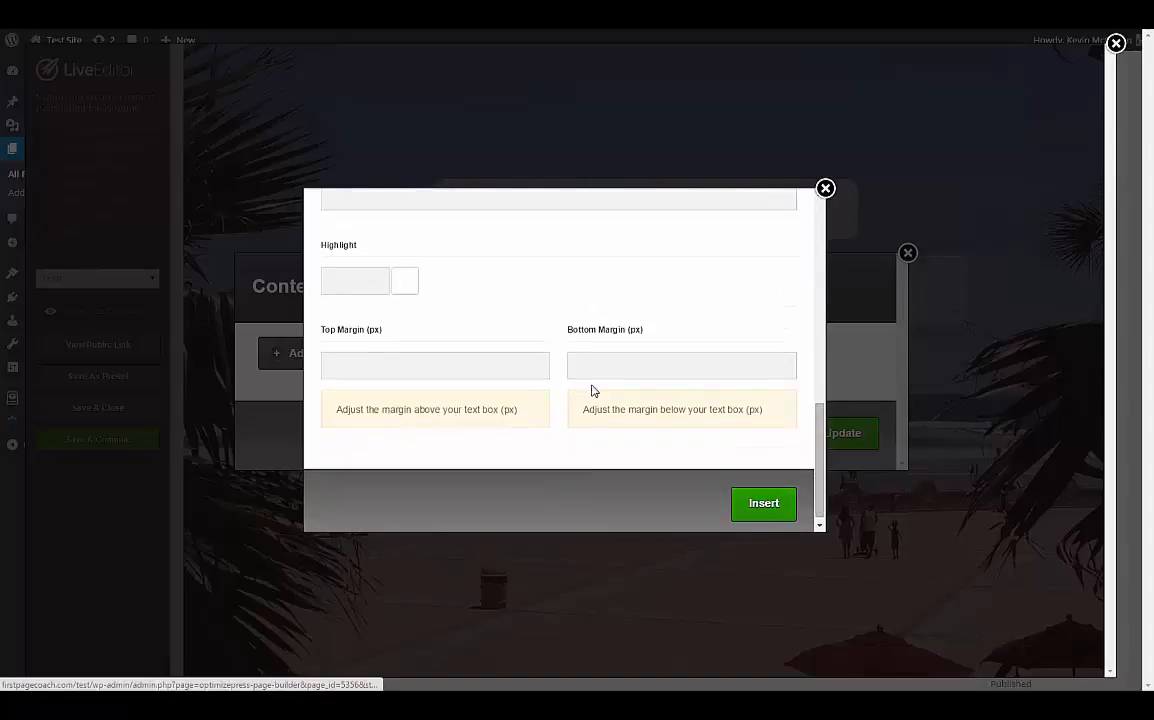
{"action": "left_click", "coordinate": [605, 365]}
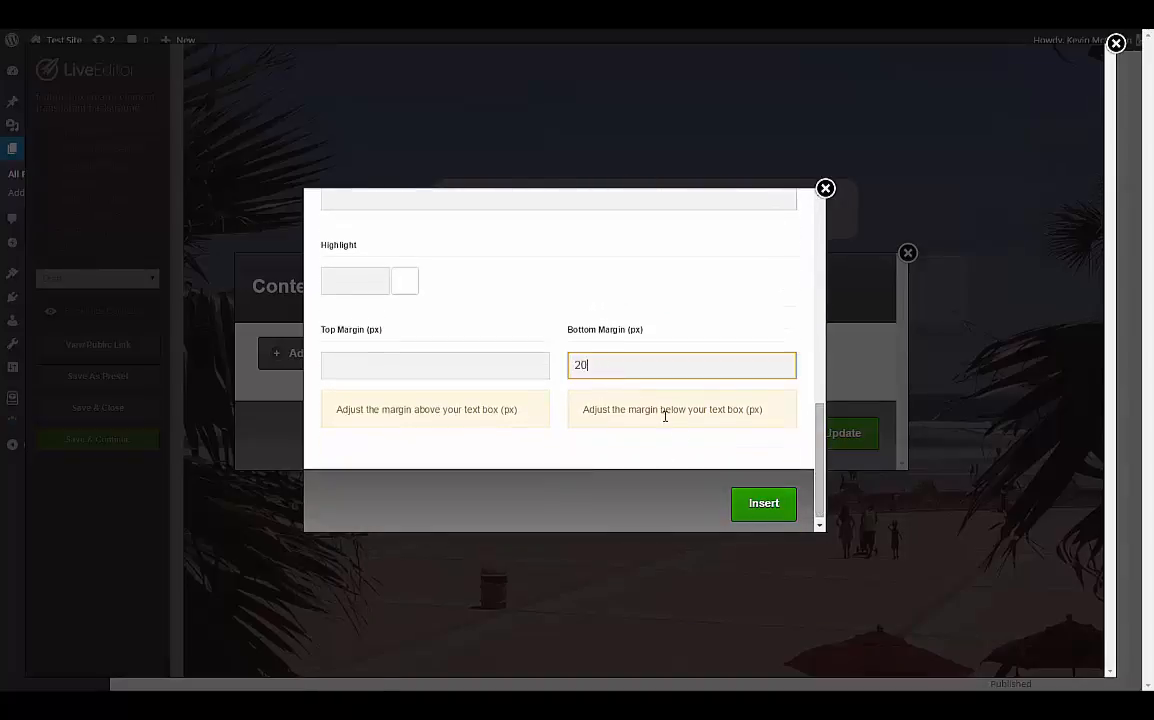
{"action": "type", "text": "20"}
{"action": "left_click", "coordinate": [768, 507]}
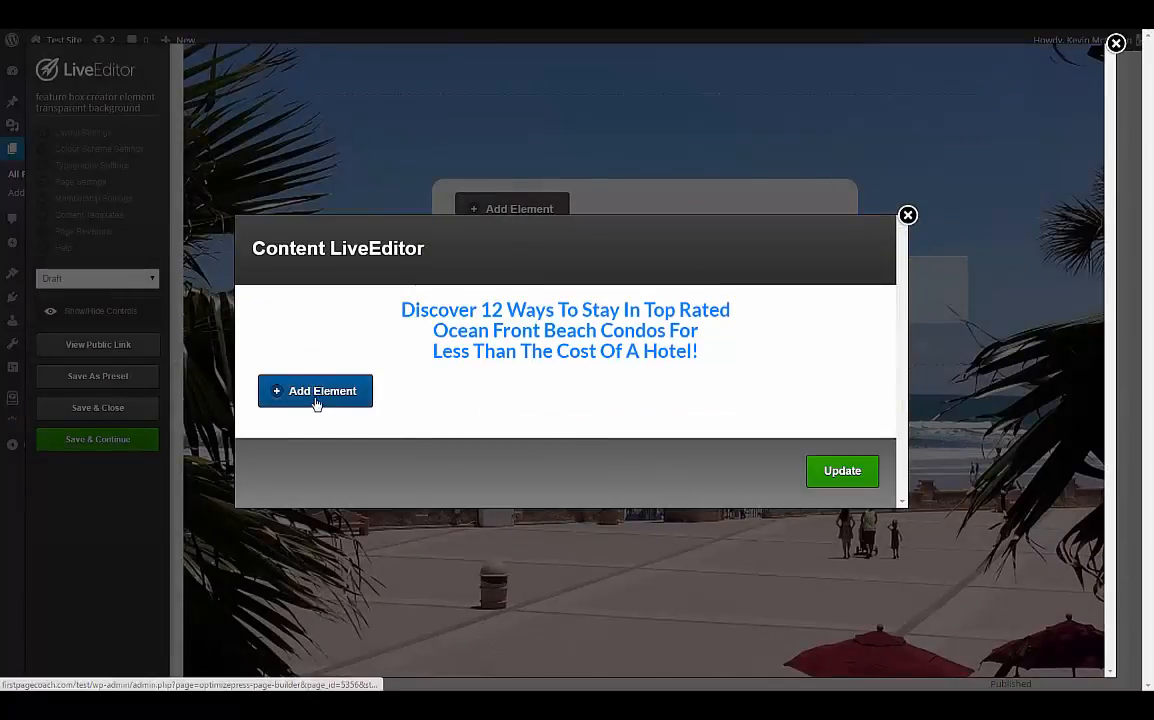
Duplicate the headline within the feature box content.
{"action": "left_click", "coordinate": [317, 404]}
{"action": "left_click", "coordinate": [826, 189]}
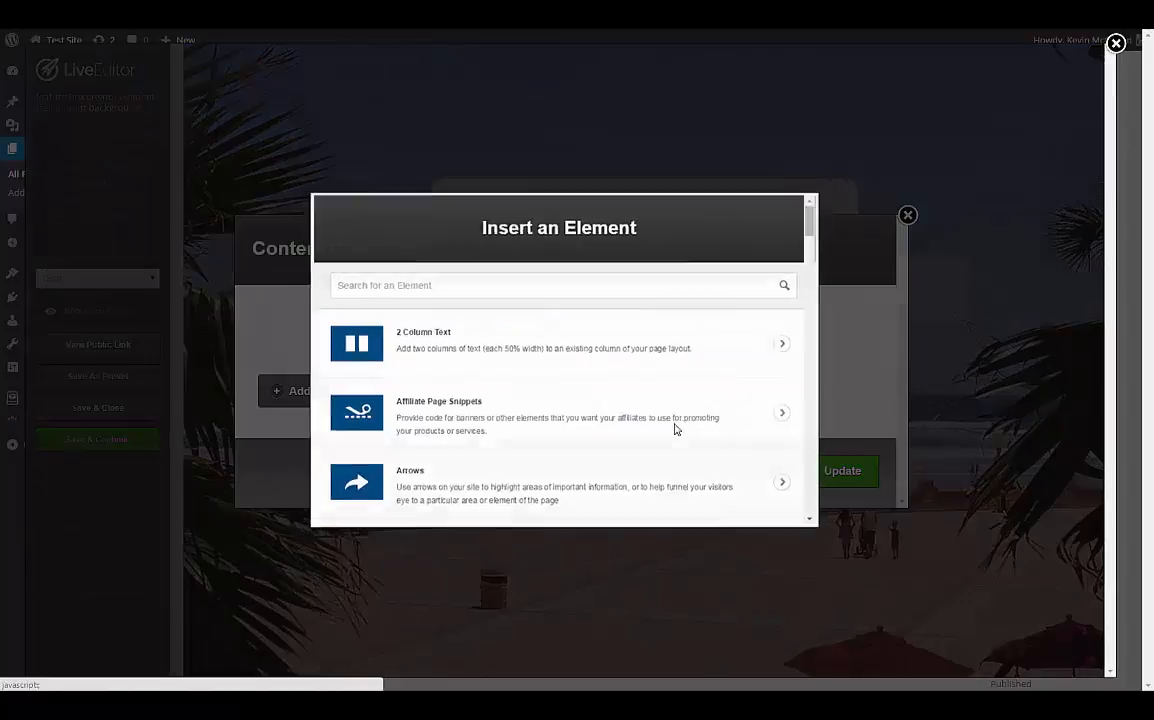
{"action": "left_click", "coordinate": [808, 311]}
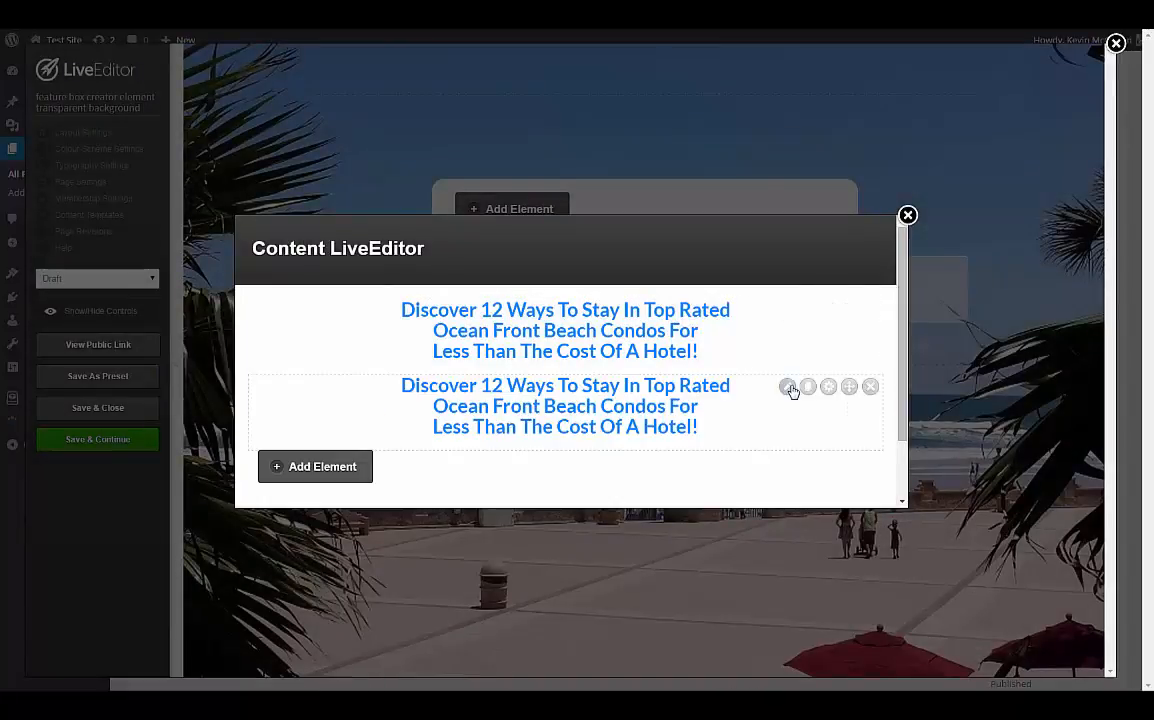
Replace the duplicated headline's text with "Signup Below To Download Your Guide".
{"action": "left_click", "coordinate": [787, 387]}
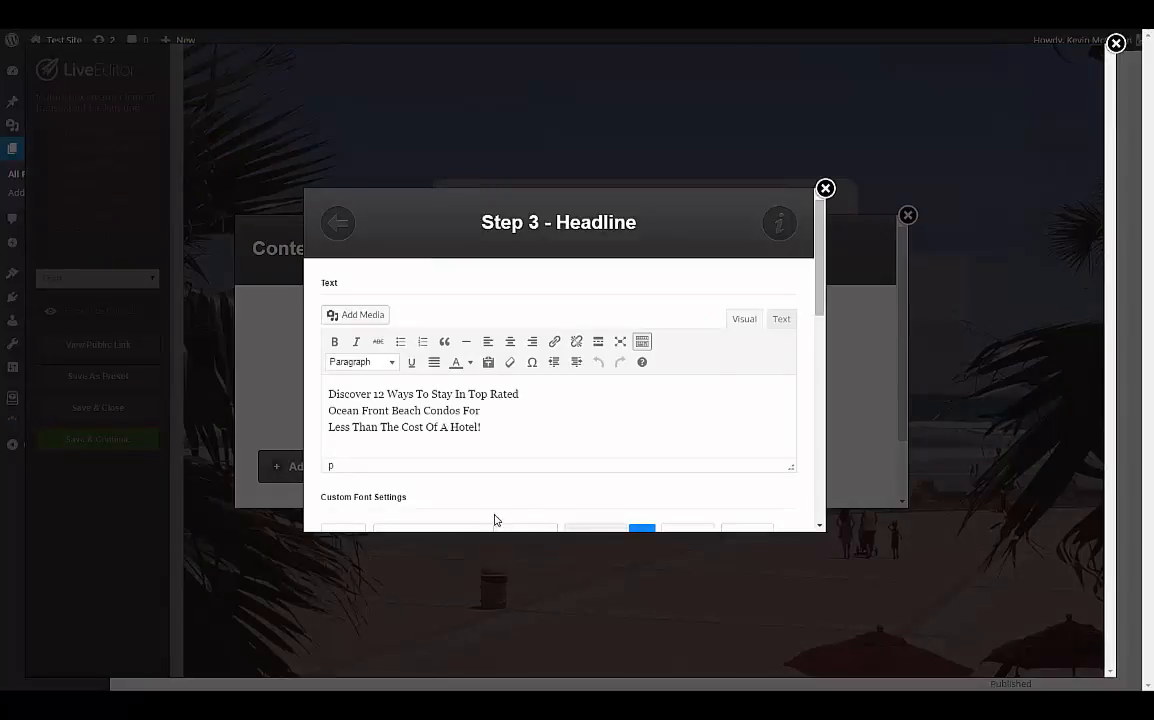
{"action": "triple_click", "coordinate": [412, 423]}
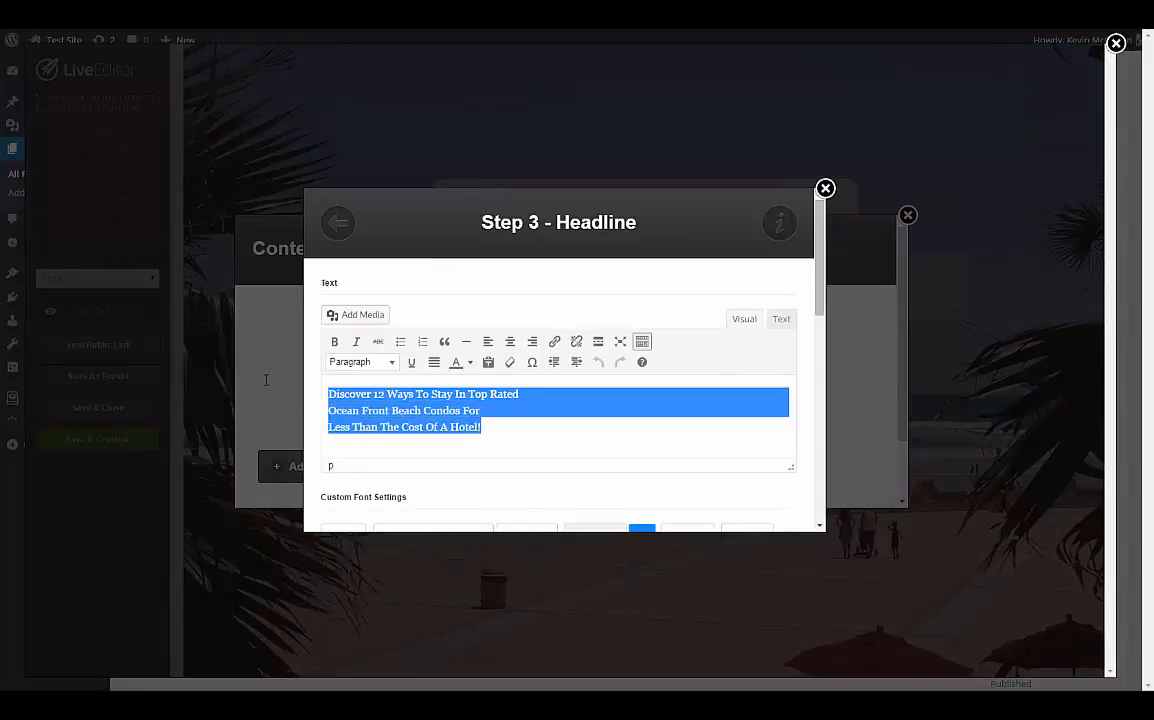
{"action": "right_click", "coordinate": [358, 408]}
{"action": "left_click", "coordinate": [418, 505]}
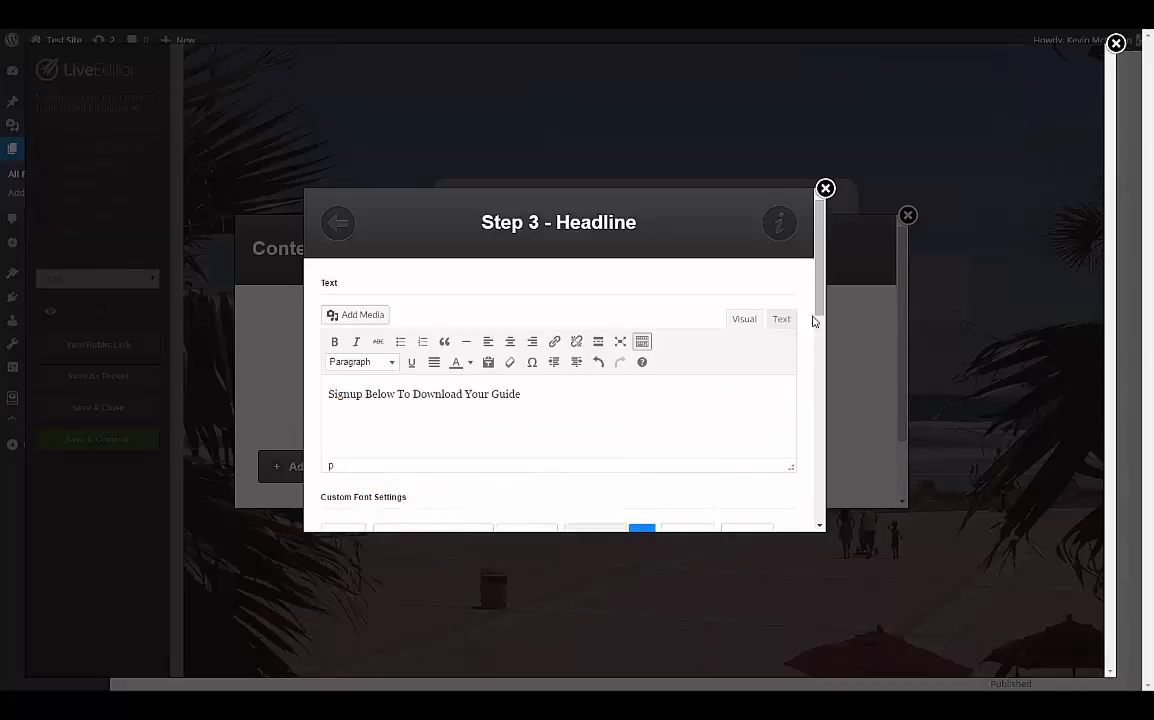
Set the duplicated headline's font colour to orange #ff8714 and its size to 22px, and apply the changes to the feature box content.
{"action": "scroll", "coordinate": [815, 320], "scroll_direction": "down", "scroll_amount": 1}
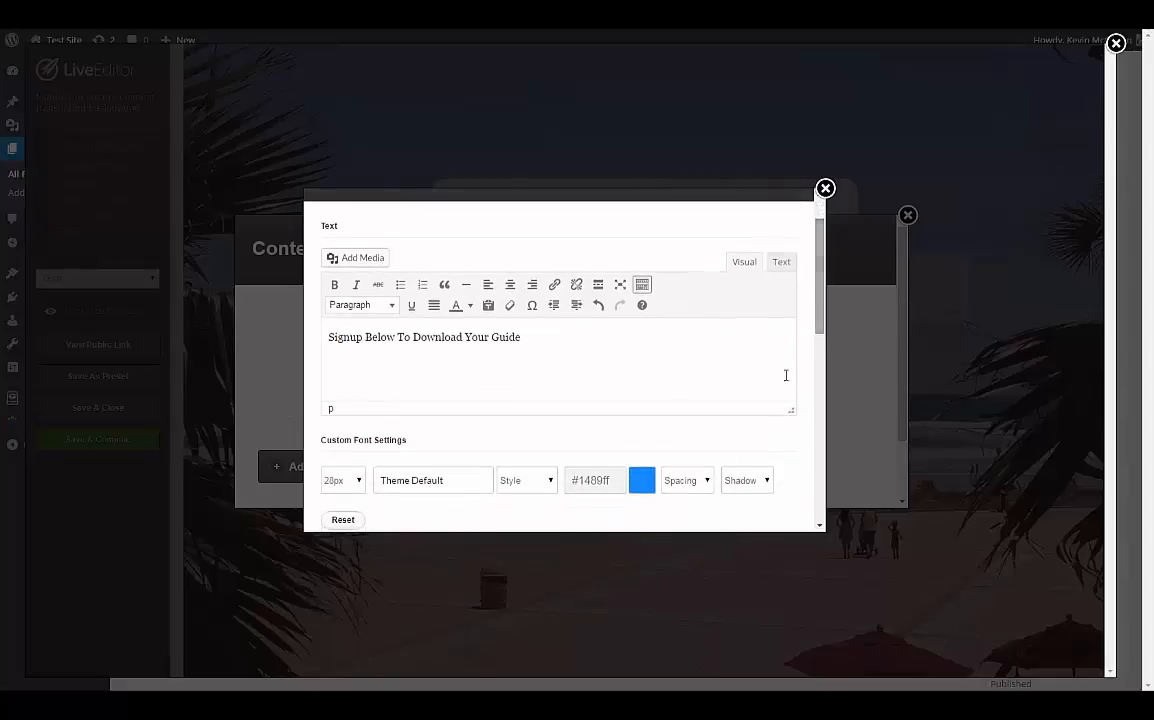
{"action": "left_click", "coordinate": [641, 486]}
{"action": "left_click", "coordinate": [724, 512]}
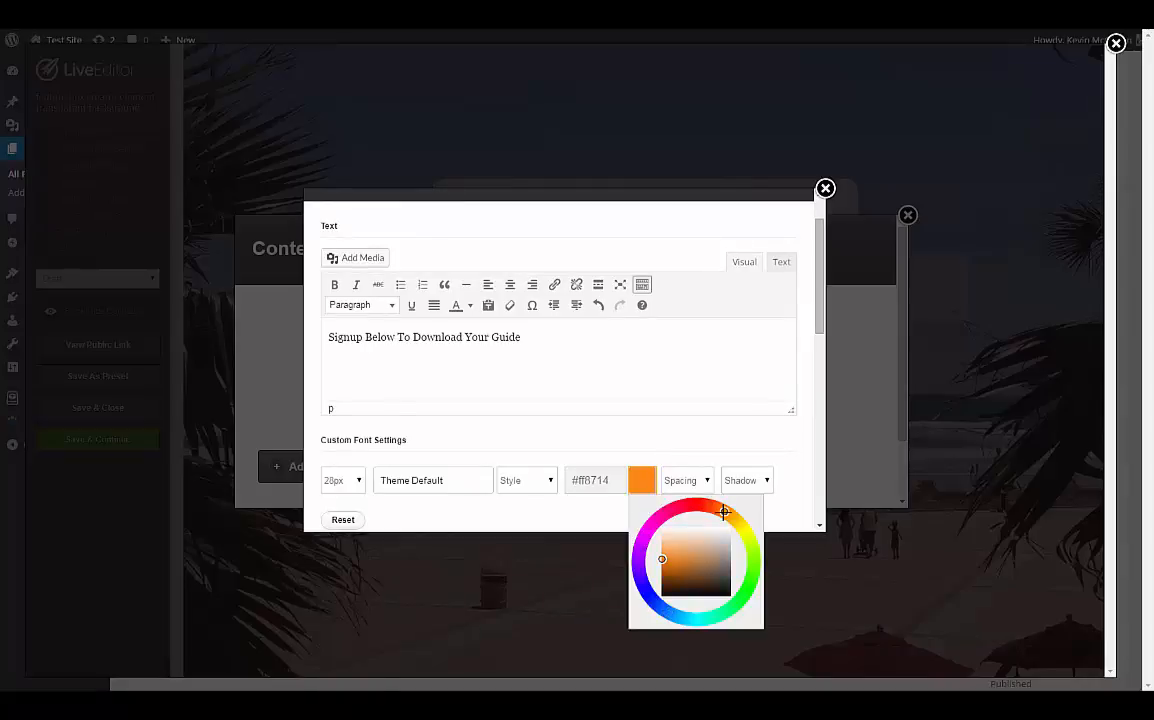
{"action": "left_click", "coordinate": [569, 448]}
{"action": "left_click", "coordinate": [343, 480]}
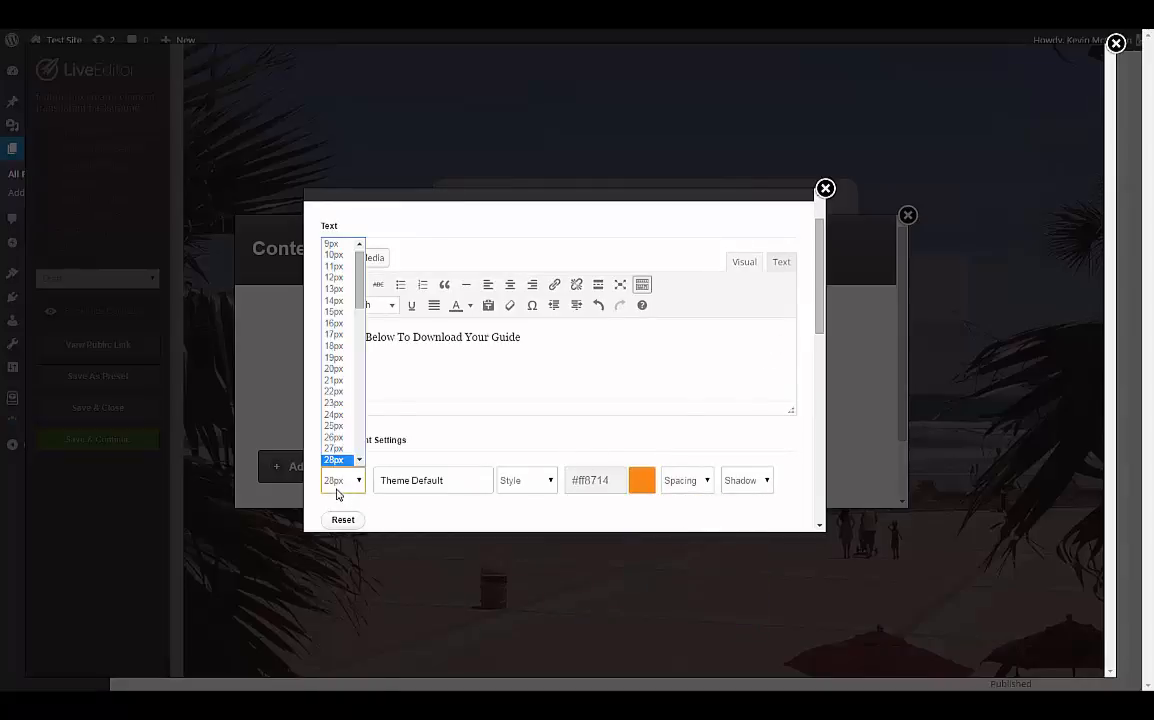
{"action": "left_click", "coordinate": [335, 390]}
{"action": "left_click_drag", "start_coordinate": [817, 333], "coordinate": [811, 524]}
{"action": "left_click", "coordinate": [766, 509]}
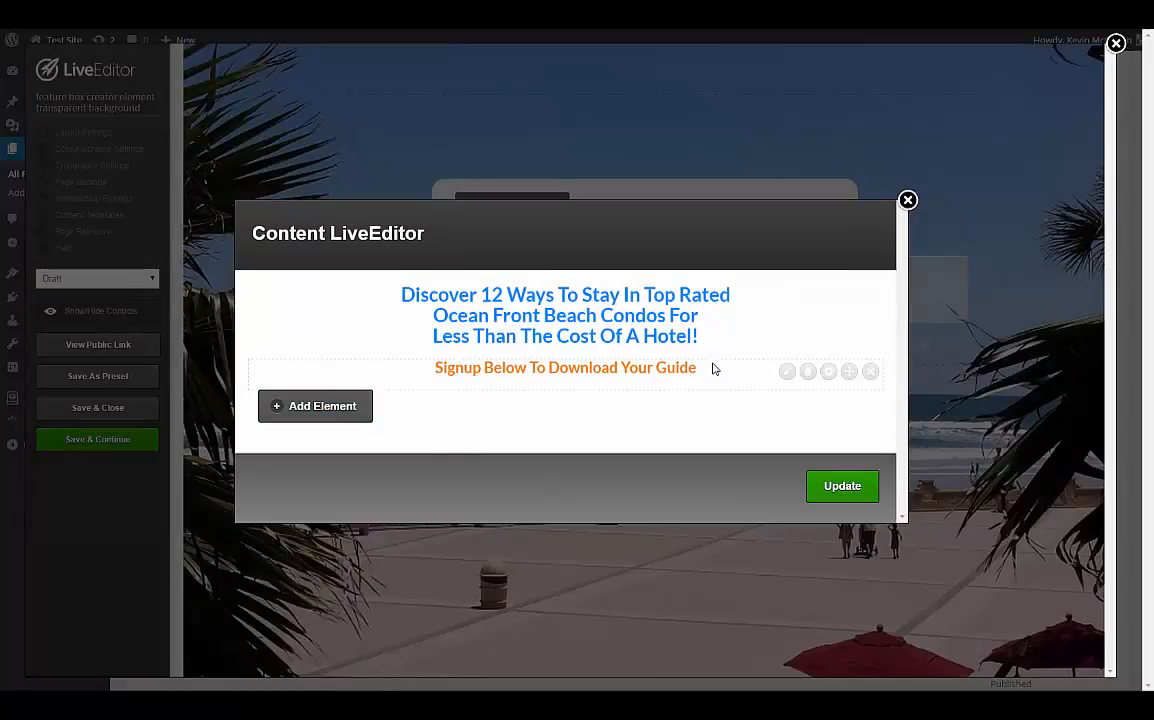
Add an Optin Box element below the headlines, using the unboxed style with stacked name and email fields and an orange "Get Instant Access!" button.
{"action": "left_click", "coordinate": [322, 408]}
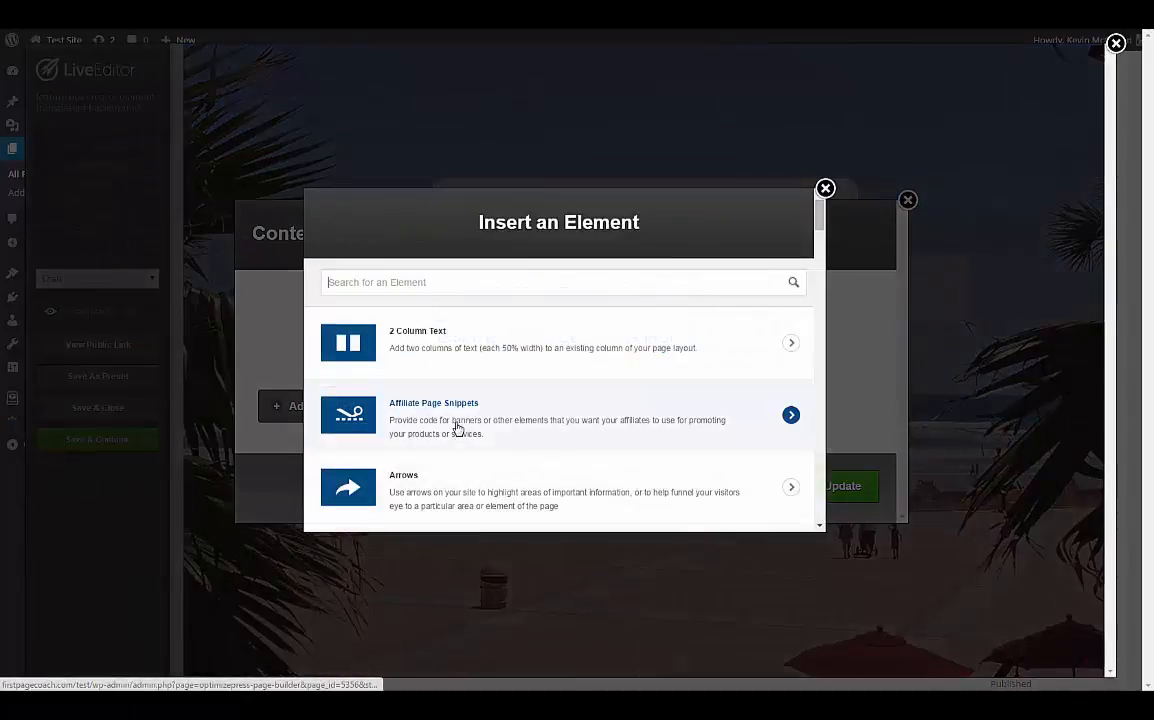
{"action": "type", "text": "opt"}
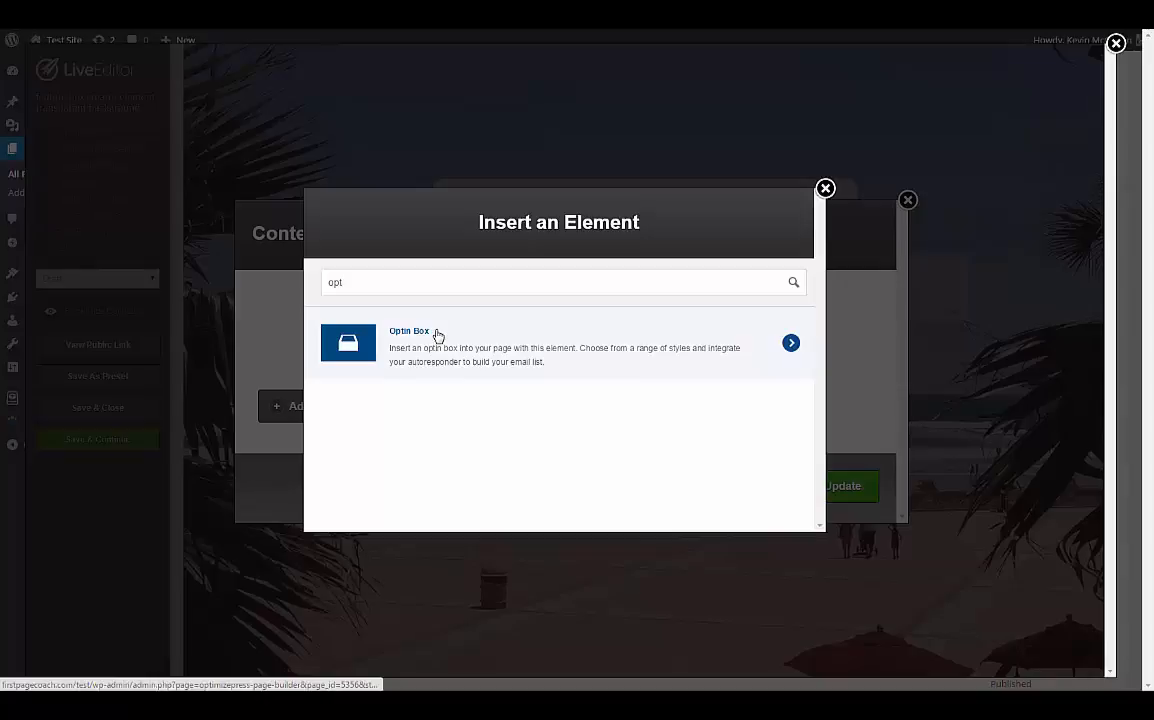
{"action": "left_click", "coordinate": [436, 335]}
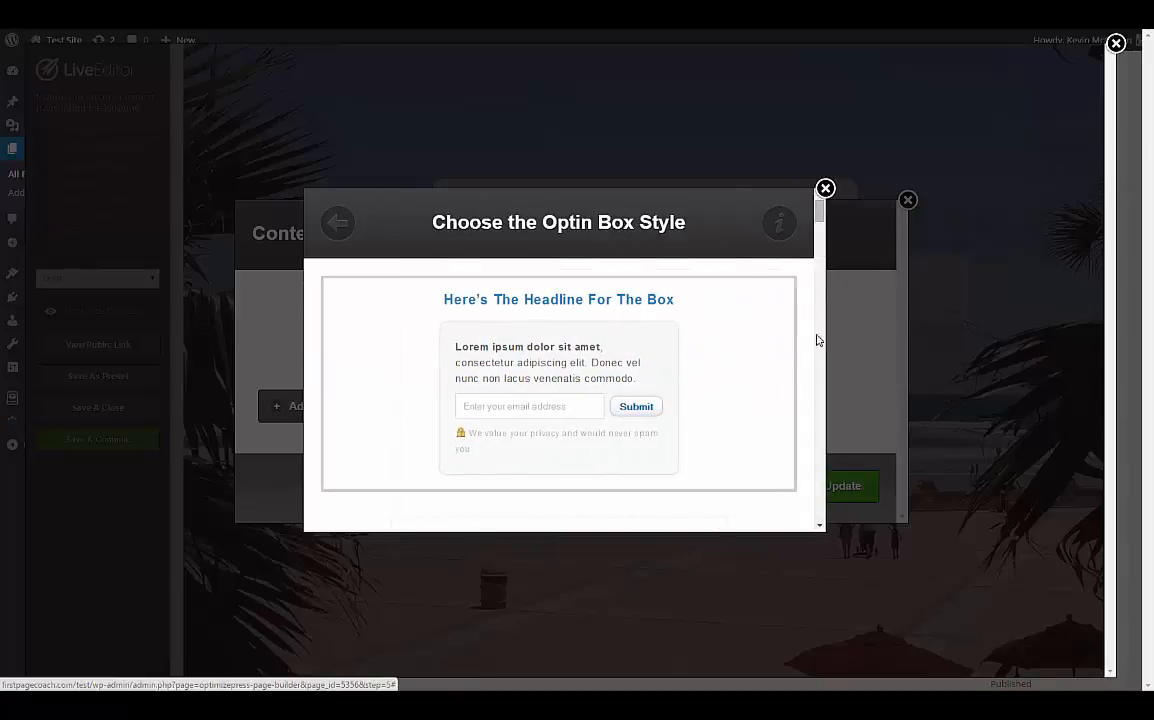
{"action": "left_click_drag", "start_coordinate": [816, 232], "coordinate": [815, 305]}
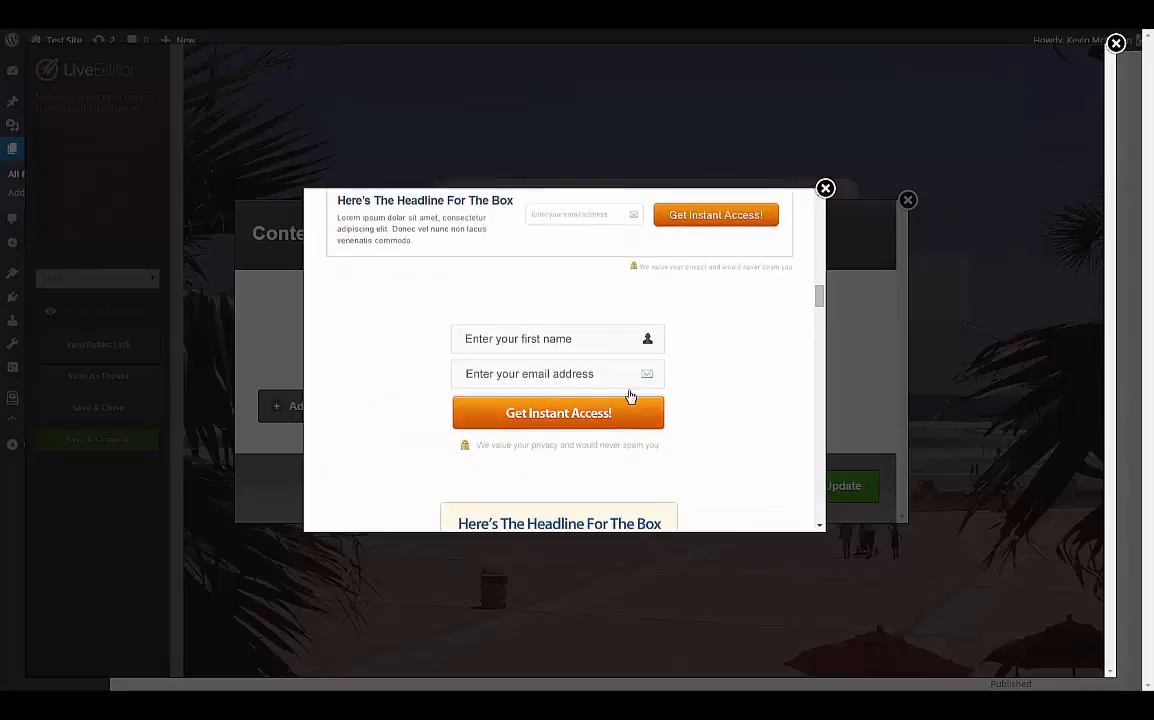
{"action": "left_click", "coordinate": [550, 397]}
Set the optin box's integration type to AWeber and its provider list to OPGeekSite.
{"action": "left_click", "coordinate": [480, 358]}
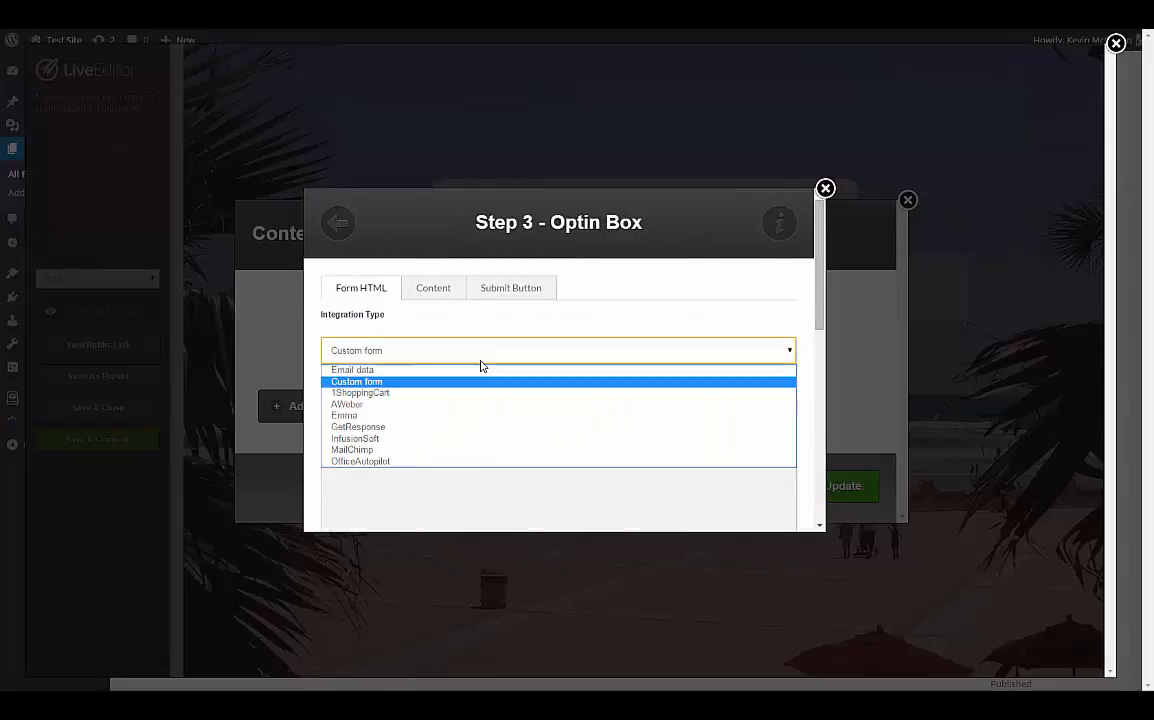
{"action": "left_click", "coordinate": [453, 405]}
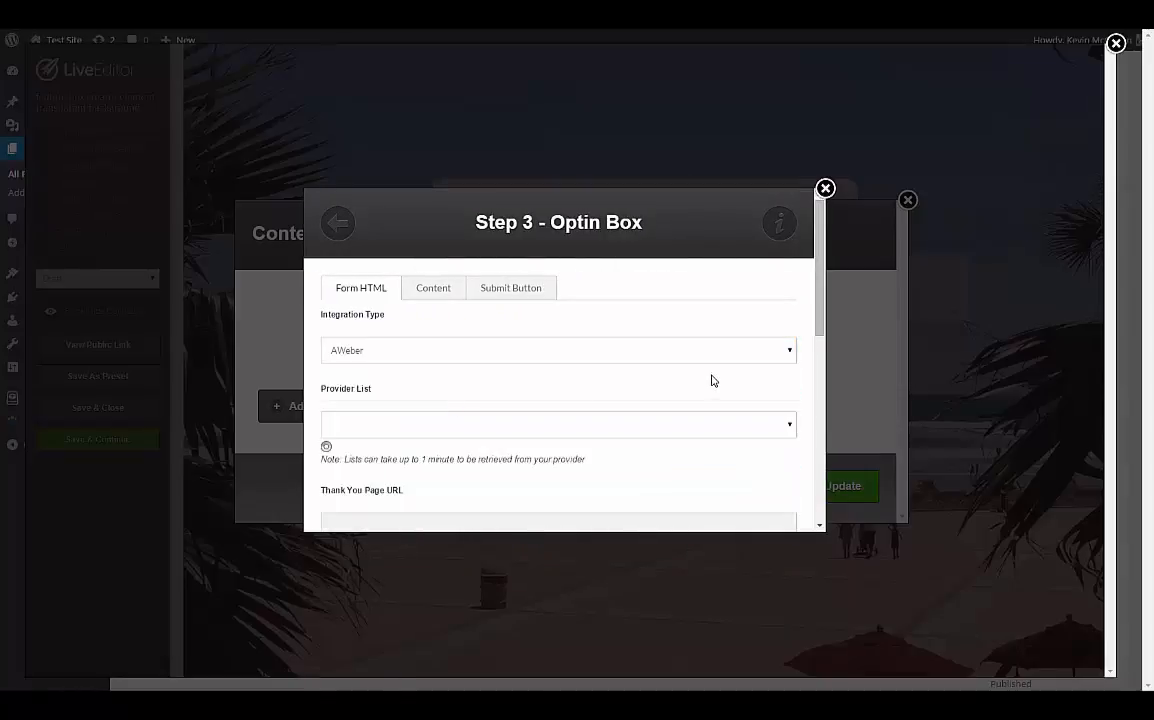
{"action": "left_click", "coordinate": [537, 427]}
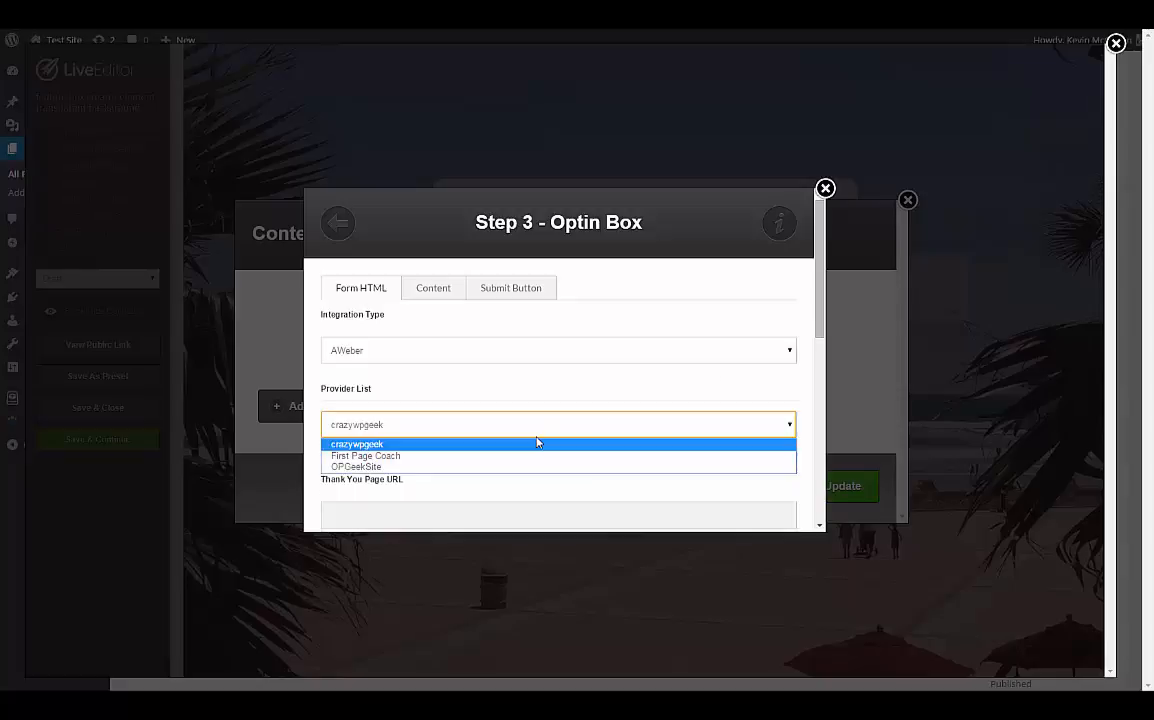
{"action": "left_click", "coordinate": [533, 467]}
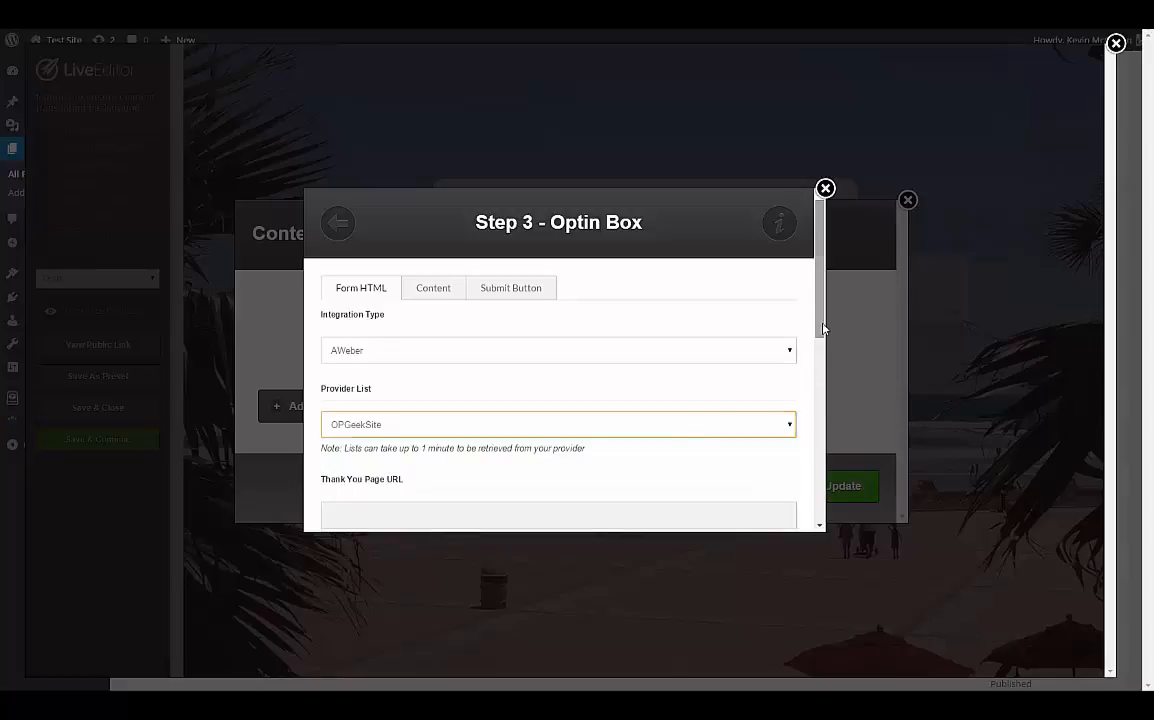
{"action": "scroll", "coordinate": [818, 358], "scroll_direction": "down", "scroll_amount": 1}
{"action": "scroll", "coordinate": [823, 361], "scroll_direction": "down", "scroll_amount": 1}
{"action": "left_click", "coordinate": [628, 385]}
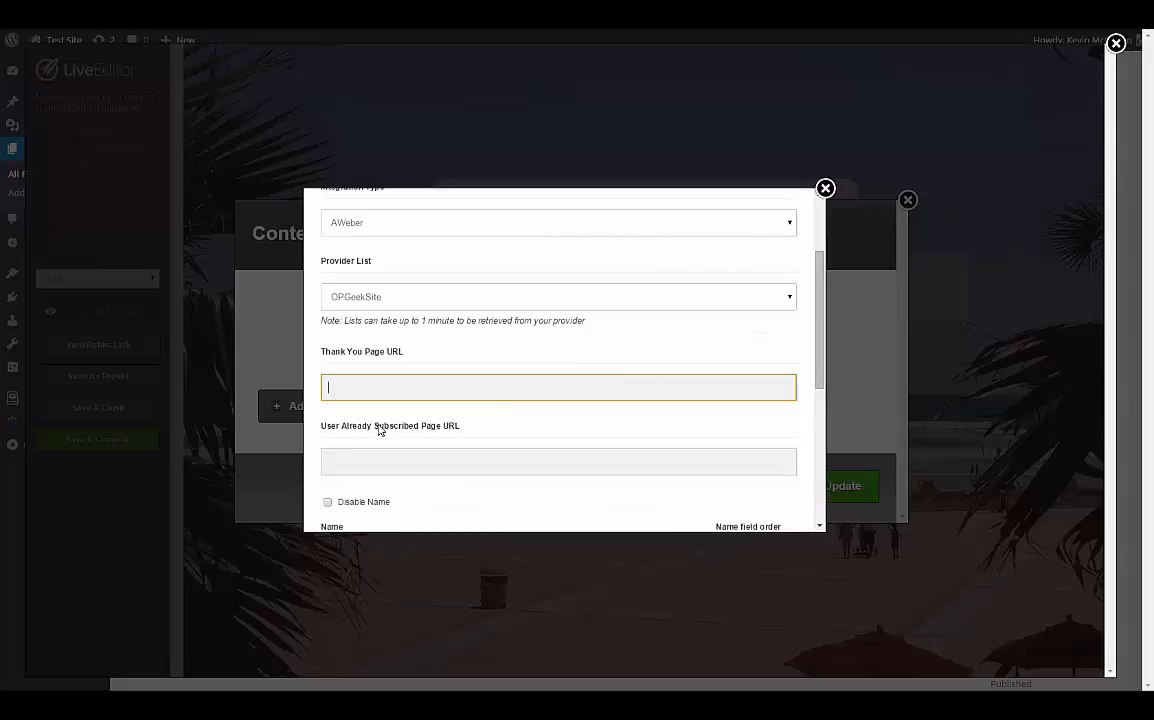
{"action": "type", "text": "http://firstpagecoach.co"}
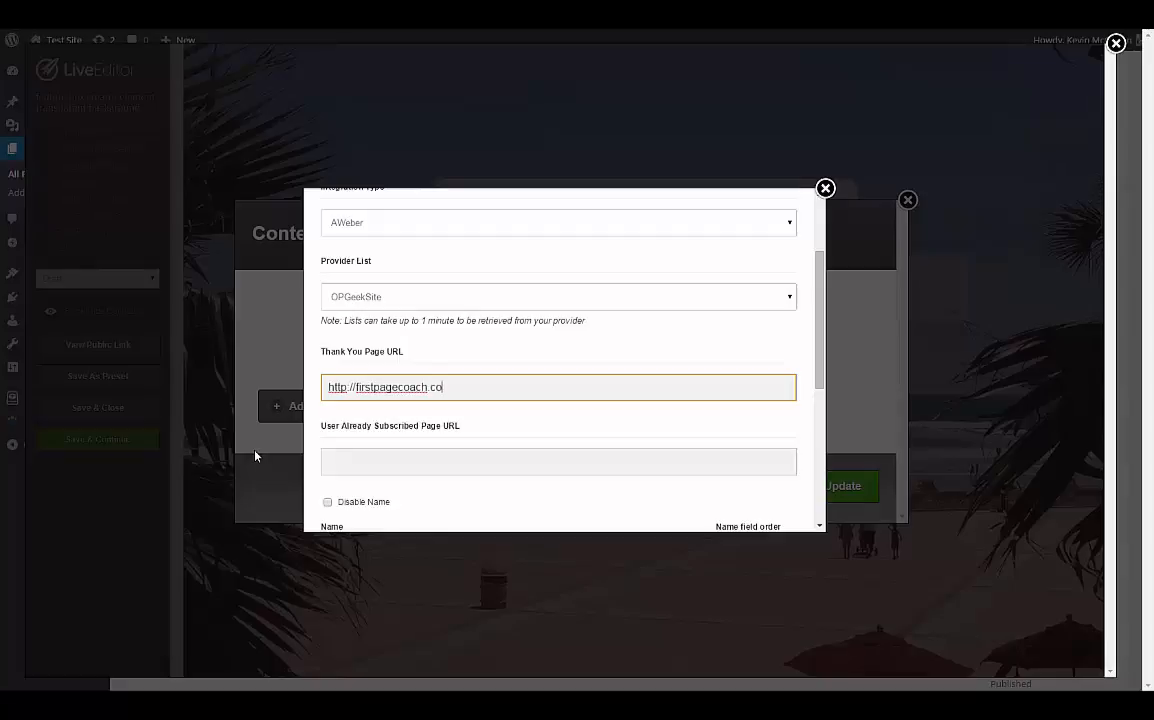
{"action": "type", "text": "m"}
{"action": "scroll", "coordinate": [623, 417], "scroll_direction": "down", "scroll_amount": 2}
{"action": "left_click_drag", "start_coordinate": [478, 261], "coordinate": [276, 247]}
{"action": "right_click", "coordinate": [347, 254]}
{"action": "left_click", "coordinate": [380, 320]}
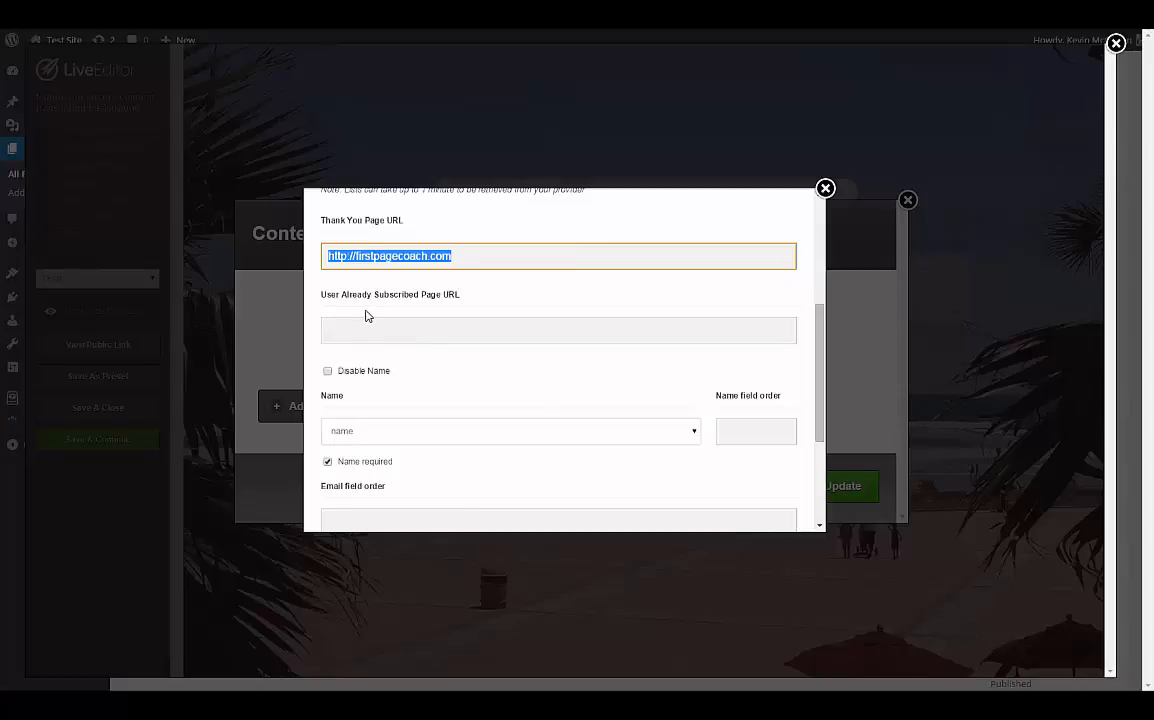
{"action": "right_click", "coordinate": [418, 320]}
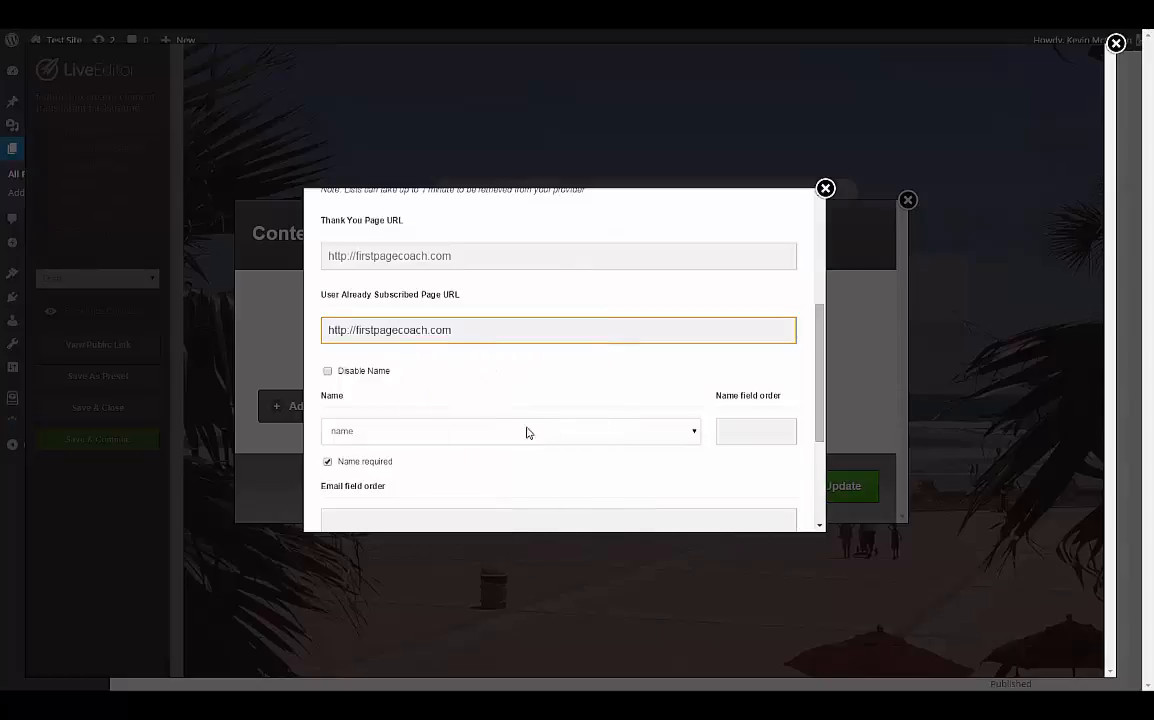
Set the name field order to 1 and the email field order to 2, and insert the optin box.
{"action": "left_click_drag", "start_coordinate": [820, 398], "coordinate": [820, 451]}
{"action": "left_click", "coordinate": [738, 303]}
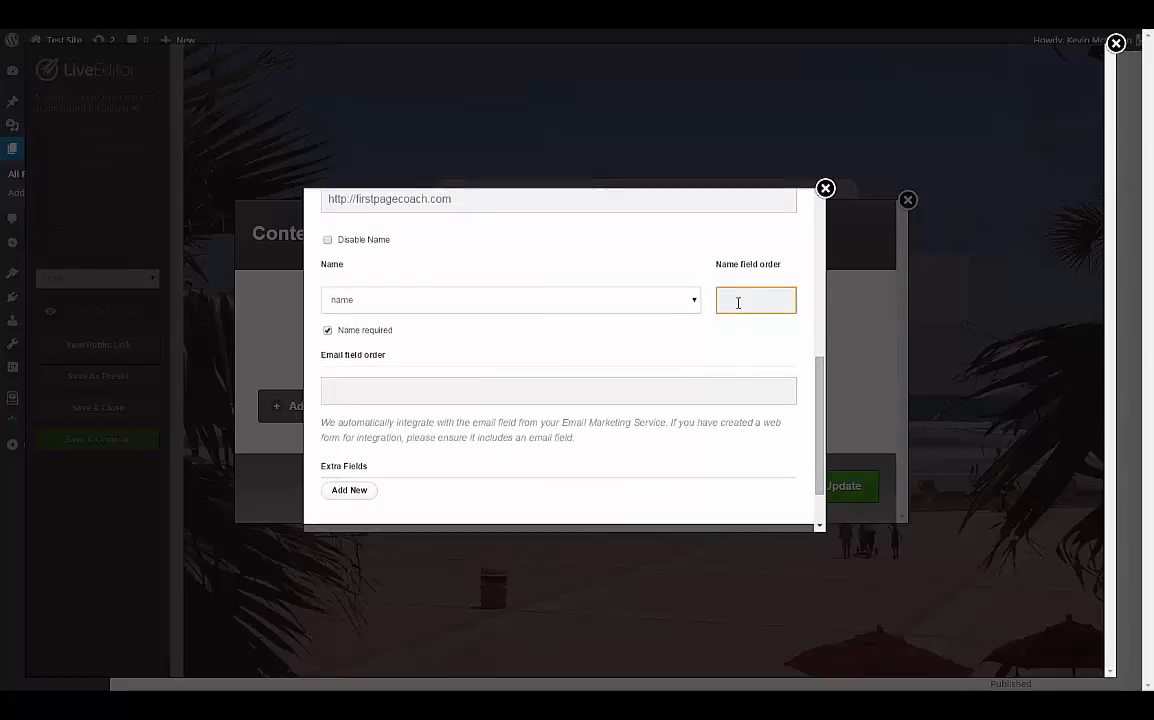
{"action": "type", "text": "1"}
{"action": "left_click", "coordinate": [542, 391]}
{"action": "type", "text": "2"}
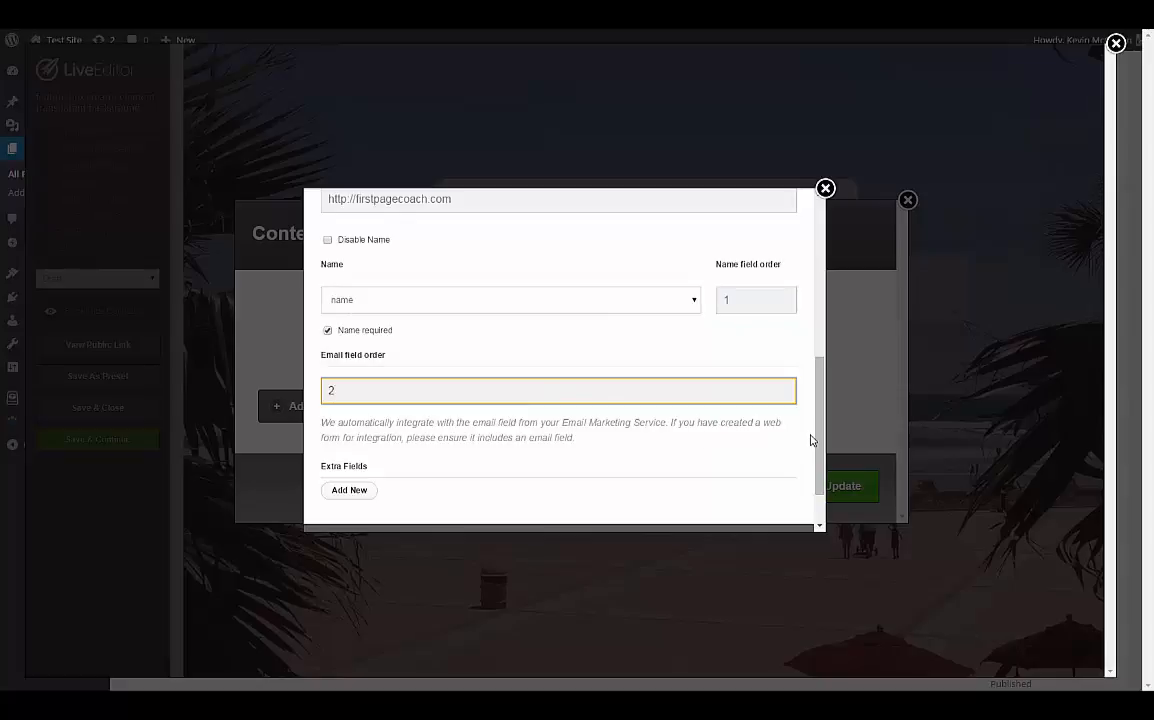
{"action": "left_click_drag", "start_coordinate": [818, 440], "coordinate": [818, 466]}
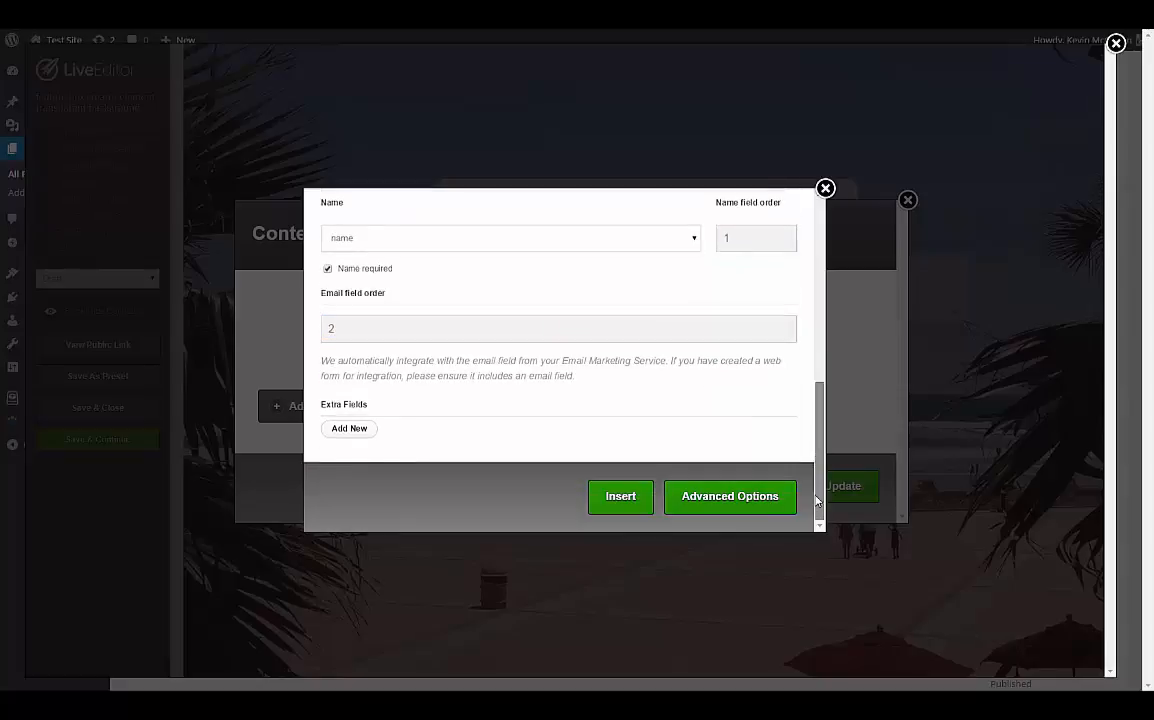
{"action": "left_click", "coordinate": [621, 505]}
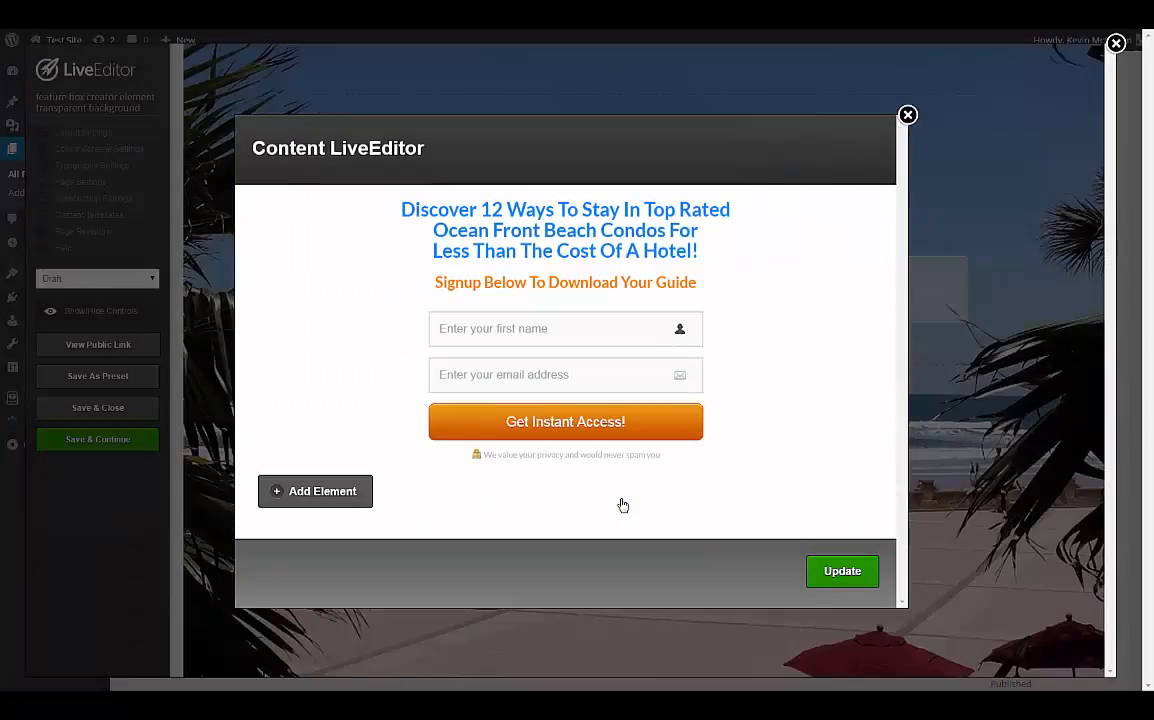
Update the feature box with the edited content and save the page while keeping the editor open.
{"action": "left_click", "coordinate": [842, 572]}
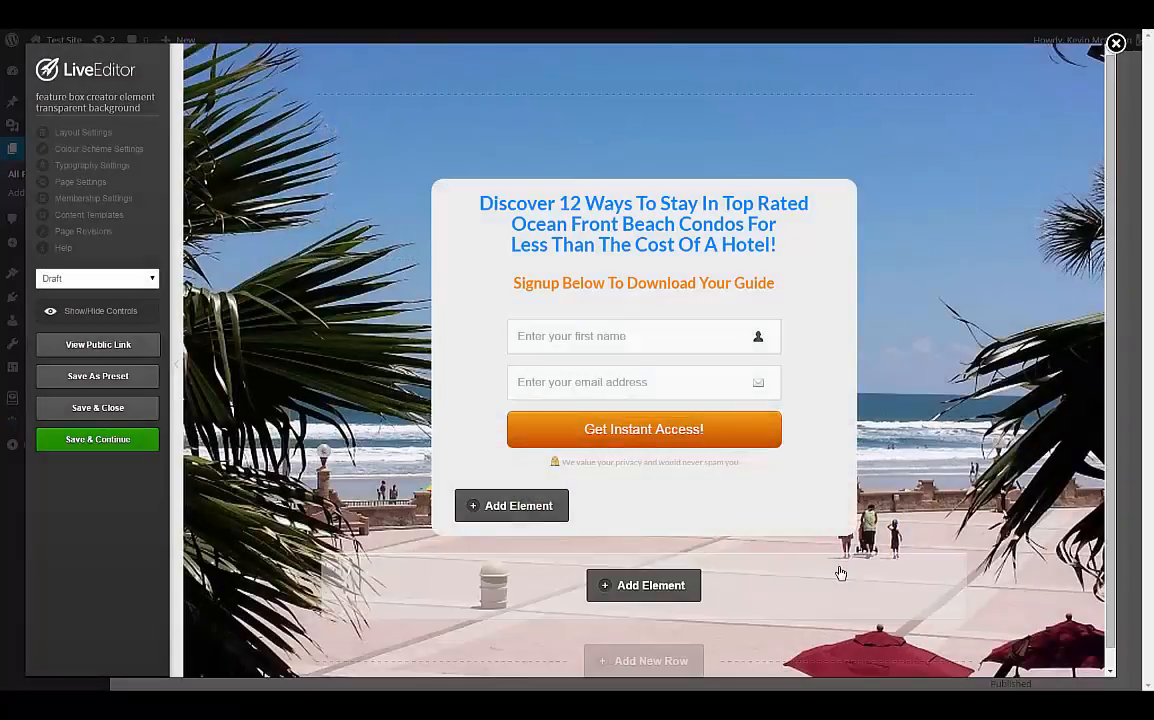
{"action": "left_click", "coordinate": [80, 444]}
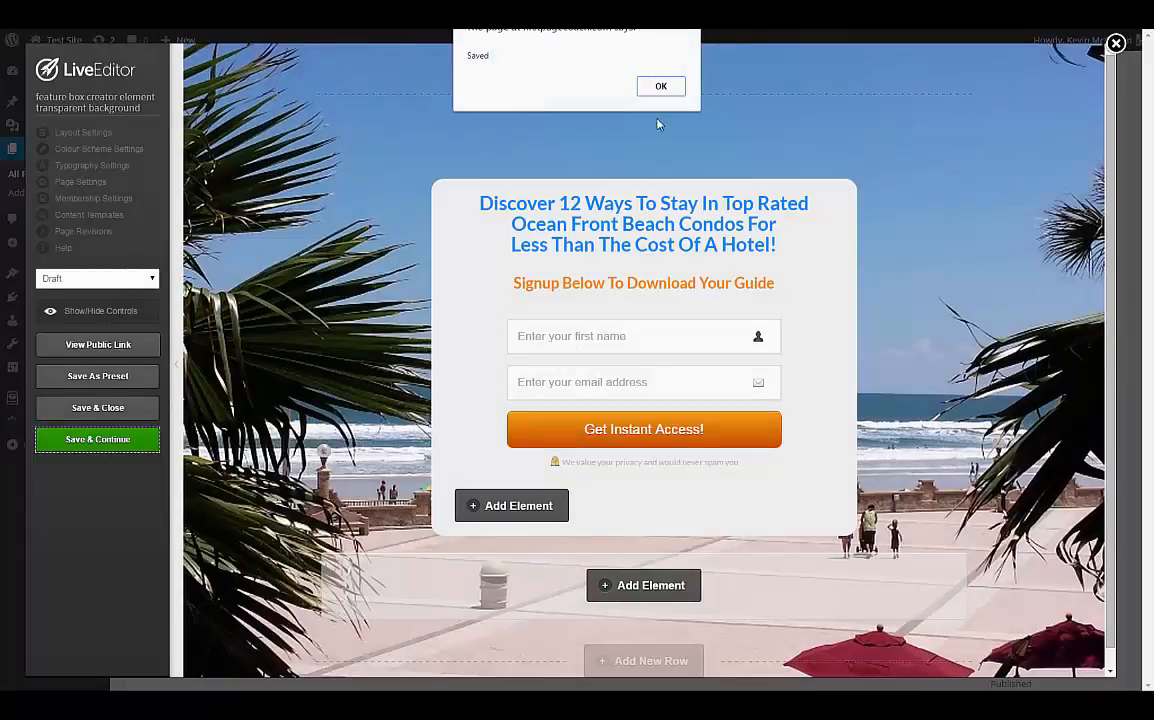
{"action": "left_click", "coordinate": [659, 85]}
Open the page's public link separately to review the feature box over the beach background, and return to the editor.
{"action": "right_click", "coordinate": [110, 350]}
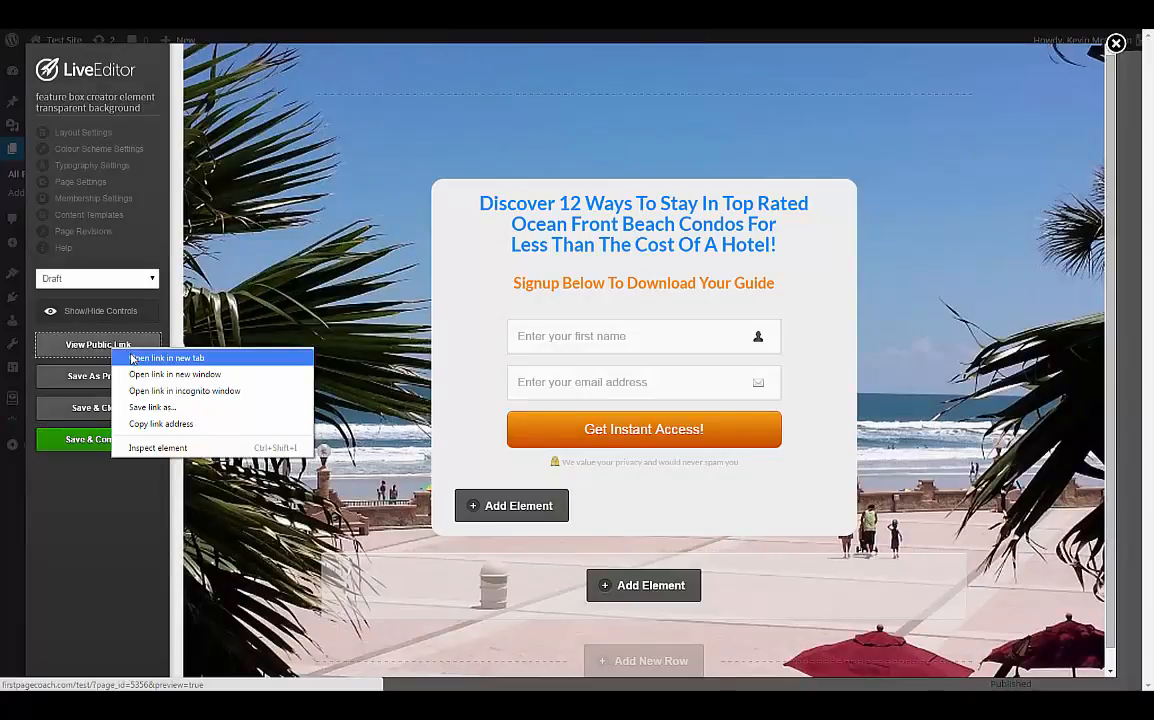
{"action": "left_click", "coordinate": [150, 374]}
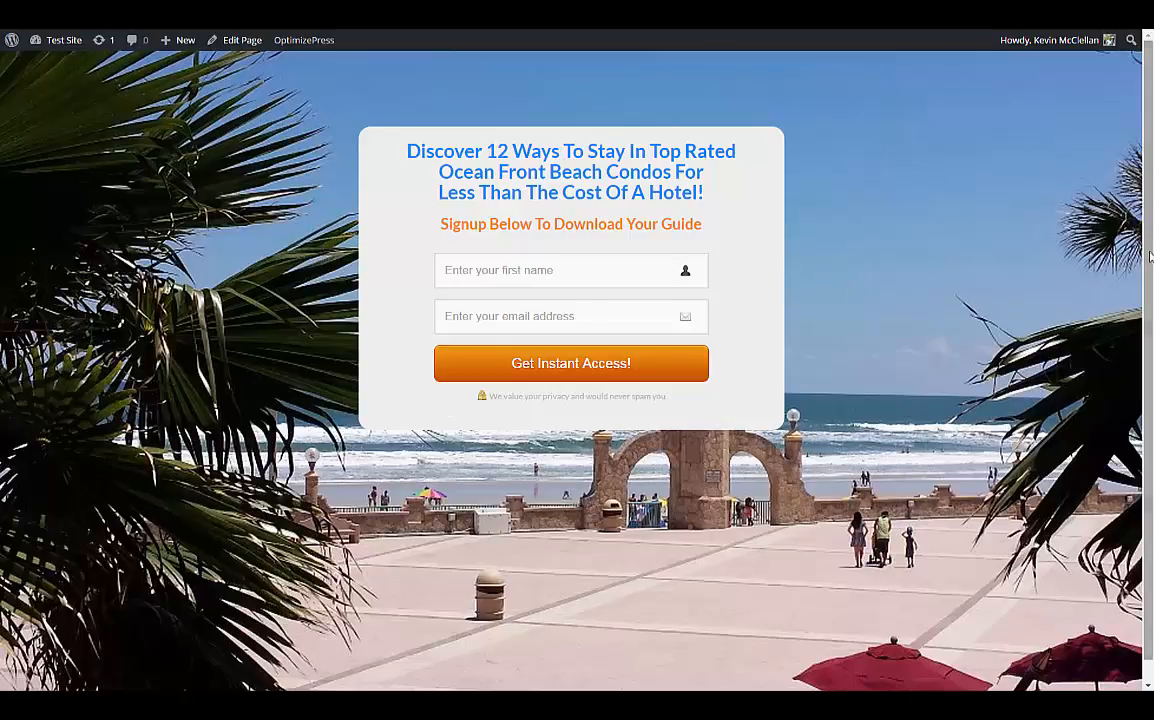
{"action": "scroll", "coordinate": [1130, 300], "scroll_direction": "down", "scroll_amount": 1}
{"action": "scroll", "coordinate": [1148, 358], "scroll_direction": "up", "scroll_amount": 1}
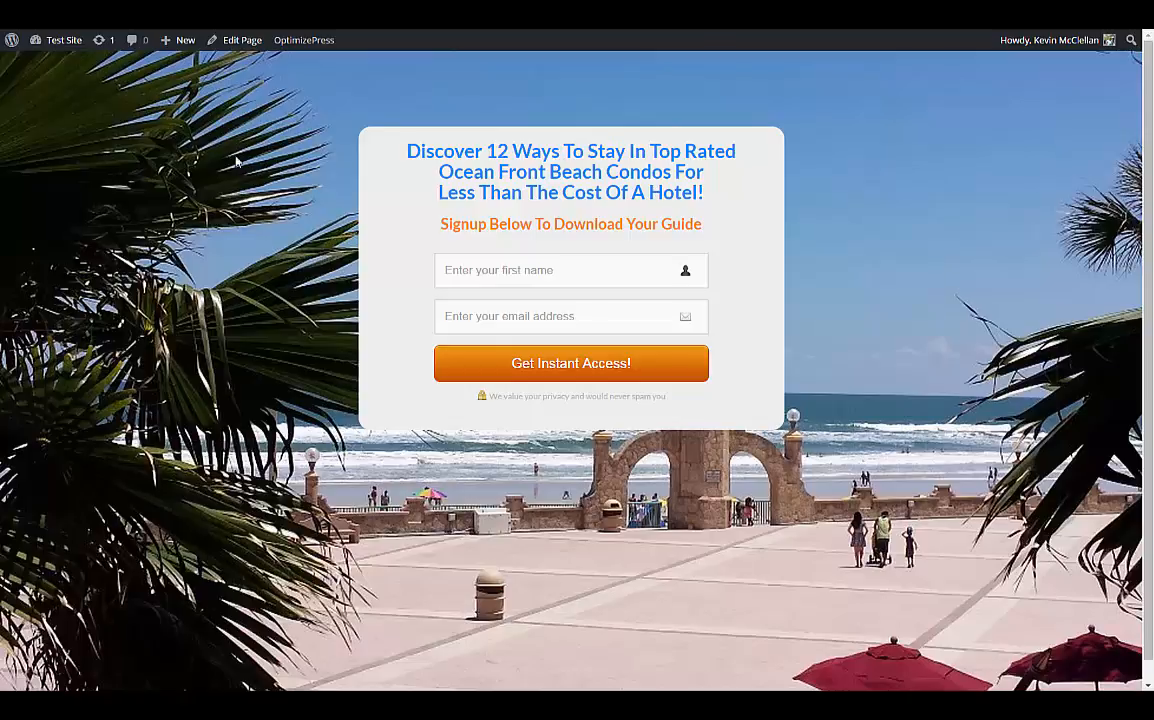
{"action": "left_click", "coordinate": [352, 14]}
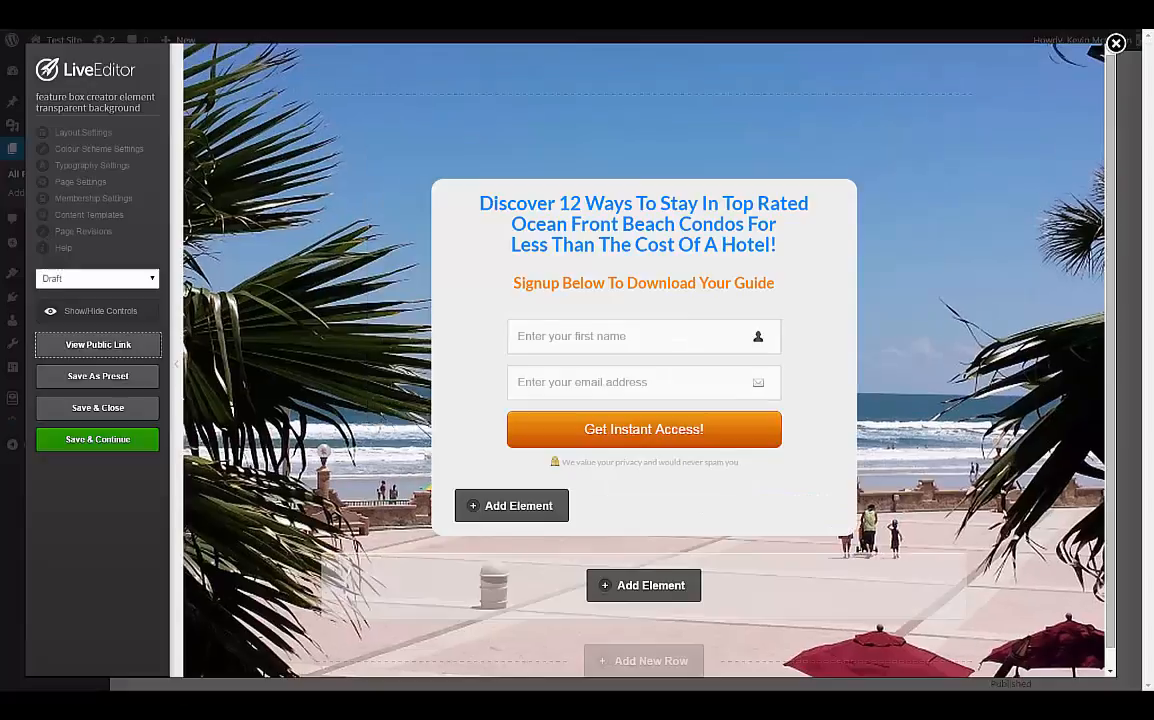
Add a new script entry of type Custom CSS under Other Scripts in the page settings.
{"action": "left_click", "coordinate": [82, 182]}
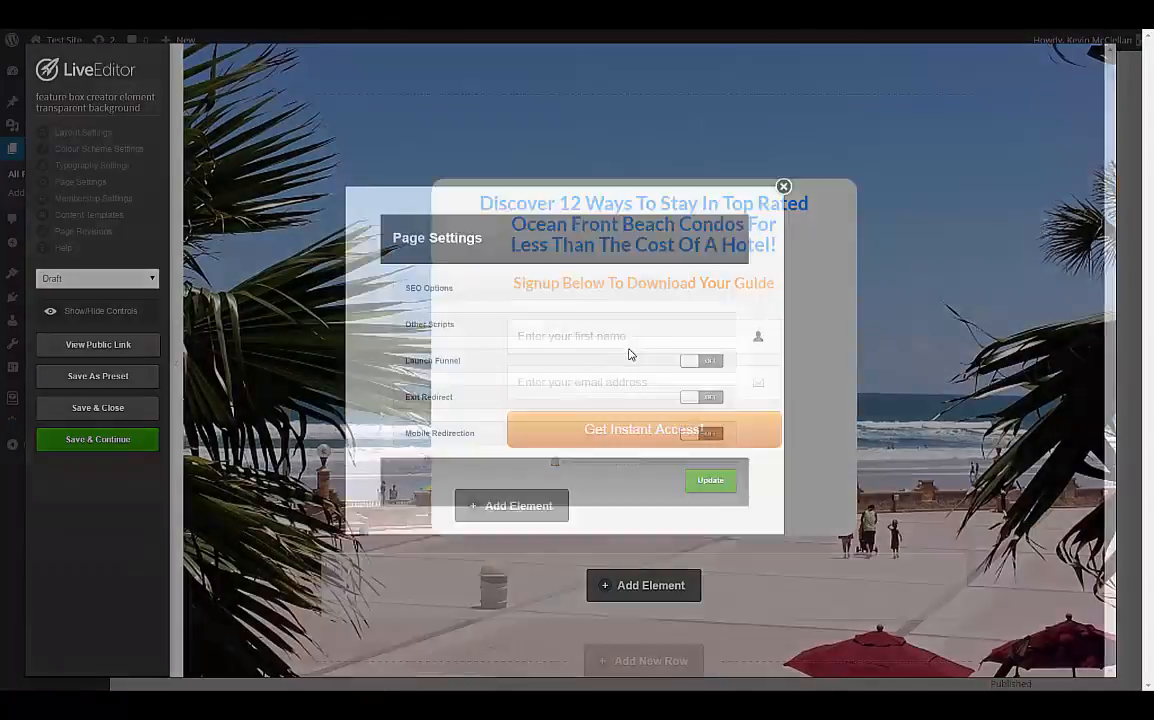
{"action": "left_click", "coordinate": [394, 316]}
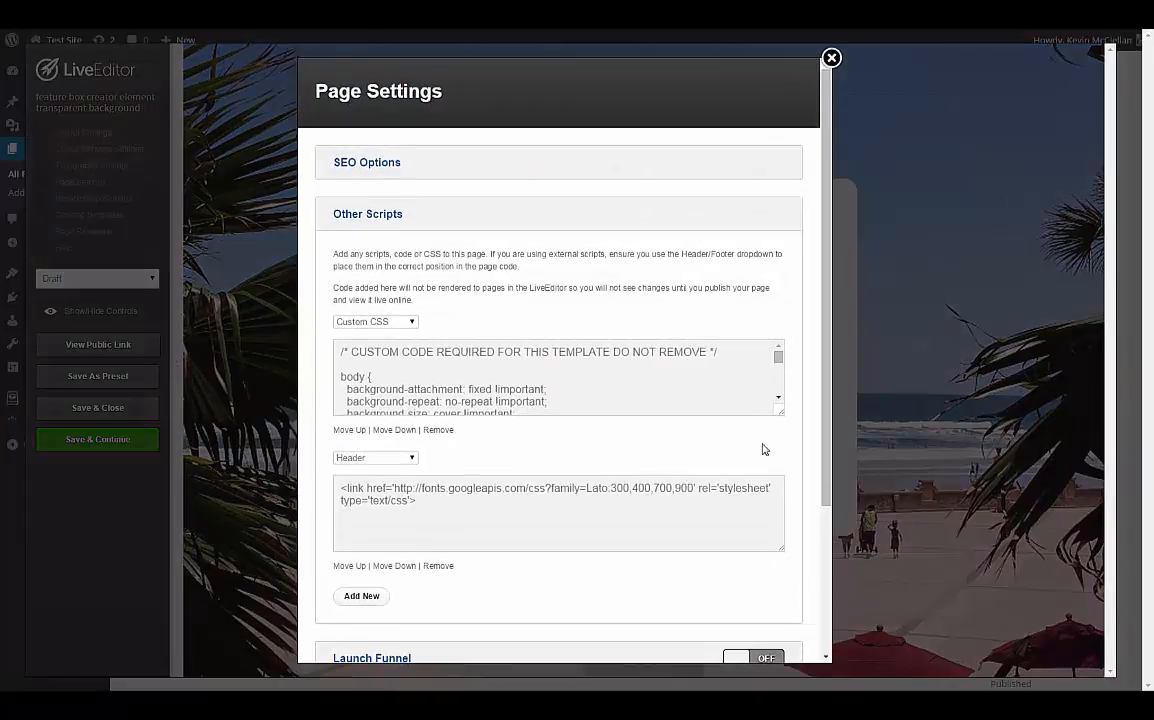
{"action": "scroll", "coordinate": [740, 500], "scroll_direction": "down", "scroll_amount": 3}
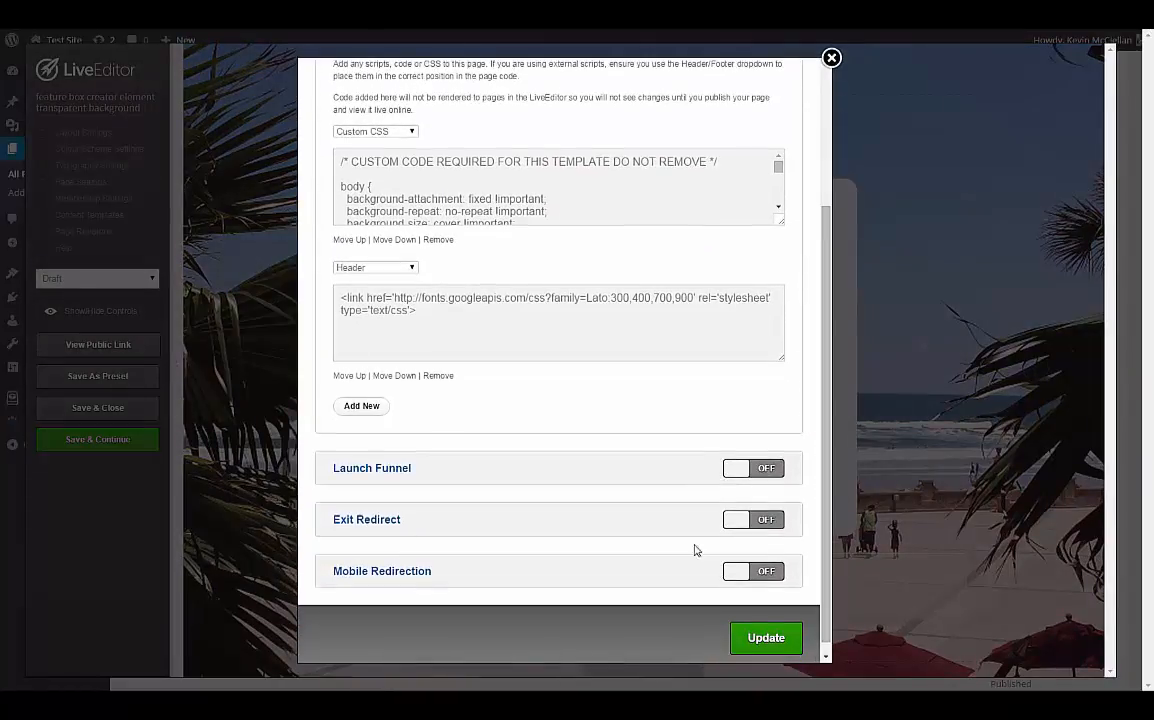
{"action": "left_click", "coordinate": [352, 405]}
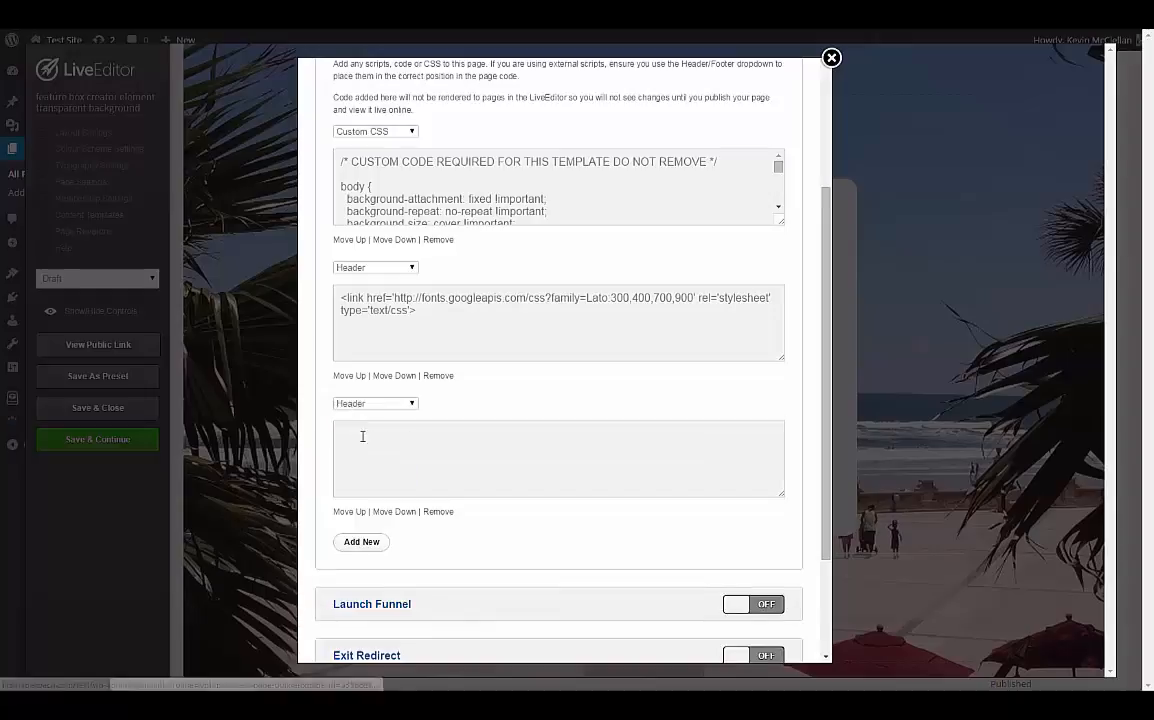
{"action": "left_click", "coordinate": [378, 404]}
{"action": "left_click", "coordinate": [377, 451]}
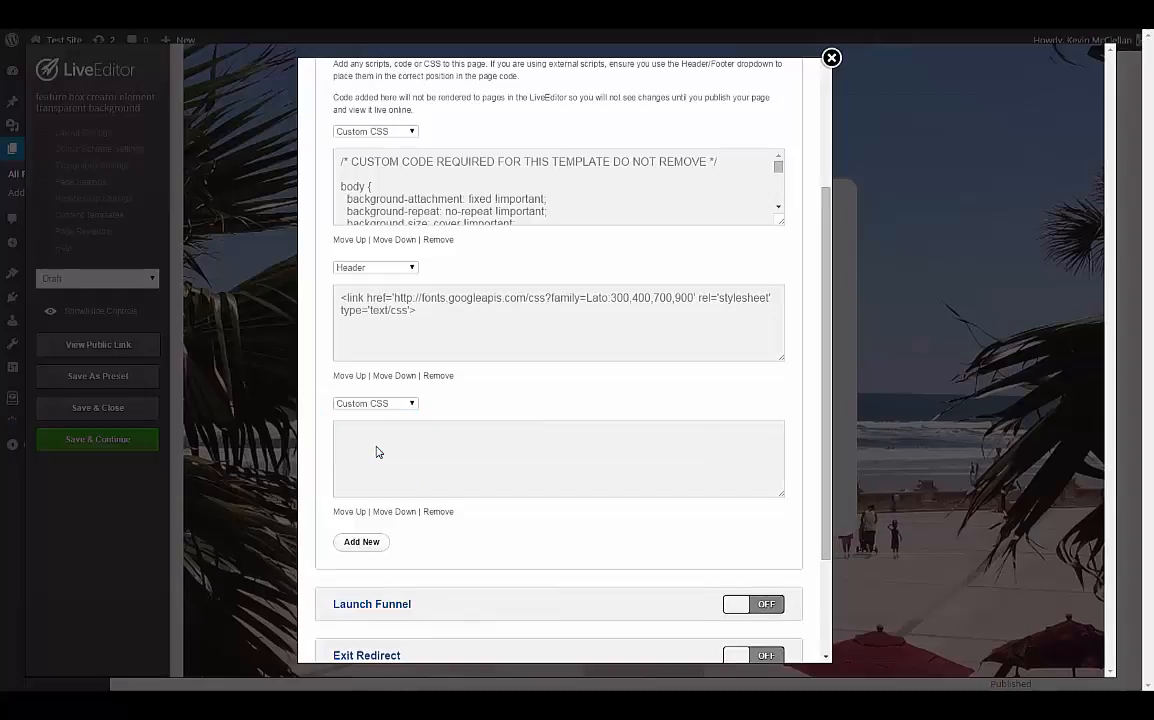
Paste the "Feature Box Creator Transparent Background" CSS into the new script entry and set its rgba opacity to 0.5.
{"action": "left_click", "coordinate": [375, 446]}
{"action": "right_click", "coordinate": [375, 446]}
{"action": "left_click", "coordinate": [419, 516]}
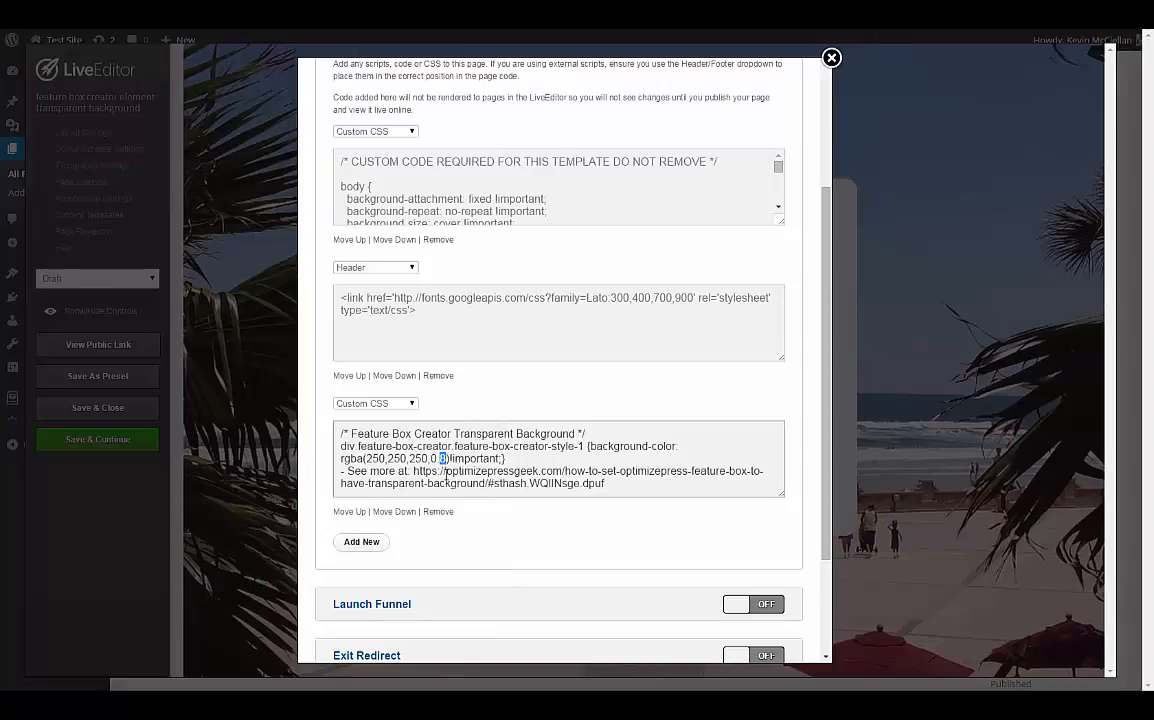
{"action": "type", "text": "5"}
Examine the rgba colour and opacity values in the new custom CSS, and search the web for "col".
{"action": "double_click", "coordinate": [371, 458]}
{"action": "double_click", "coordinate": [400, 458]}
{"action": "right_click", "coordinate": [421, 463]}
{"action": "left_click", "coordinate": [462, 246]}
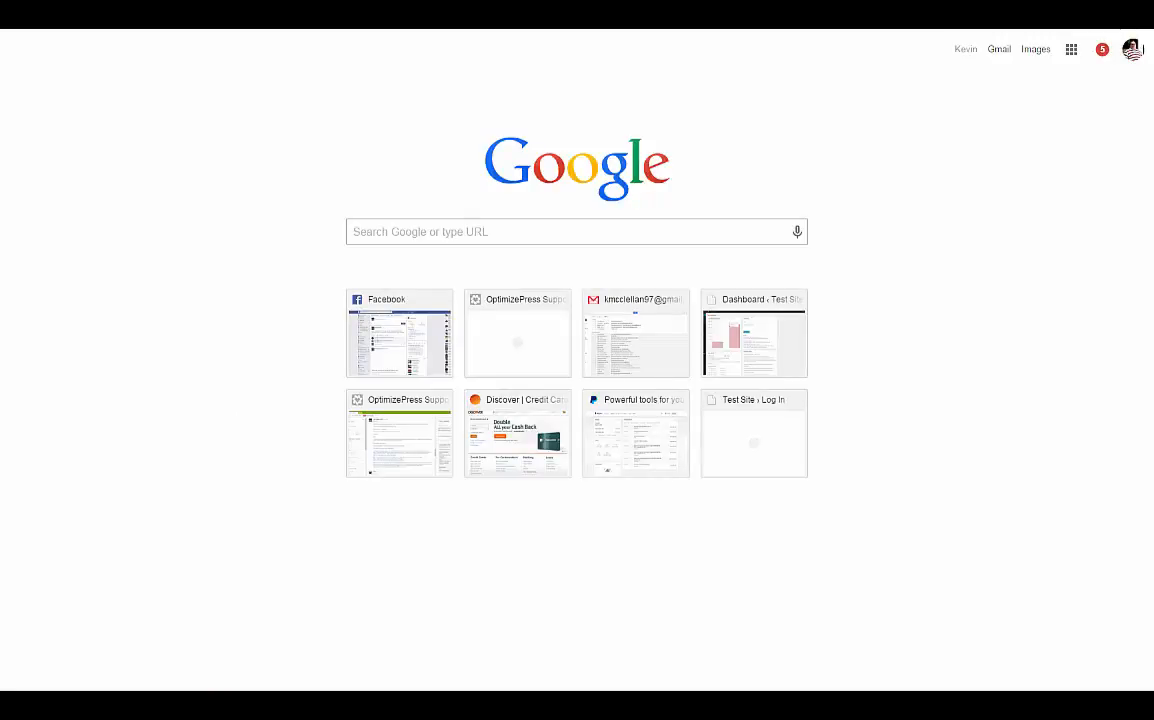
{"action": "type", "text": "col"}
{"action": "key", "text": "Return"}
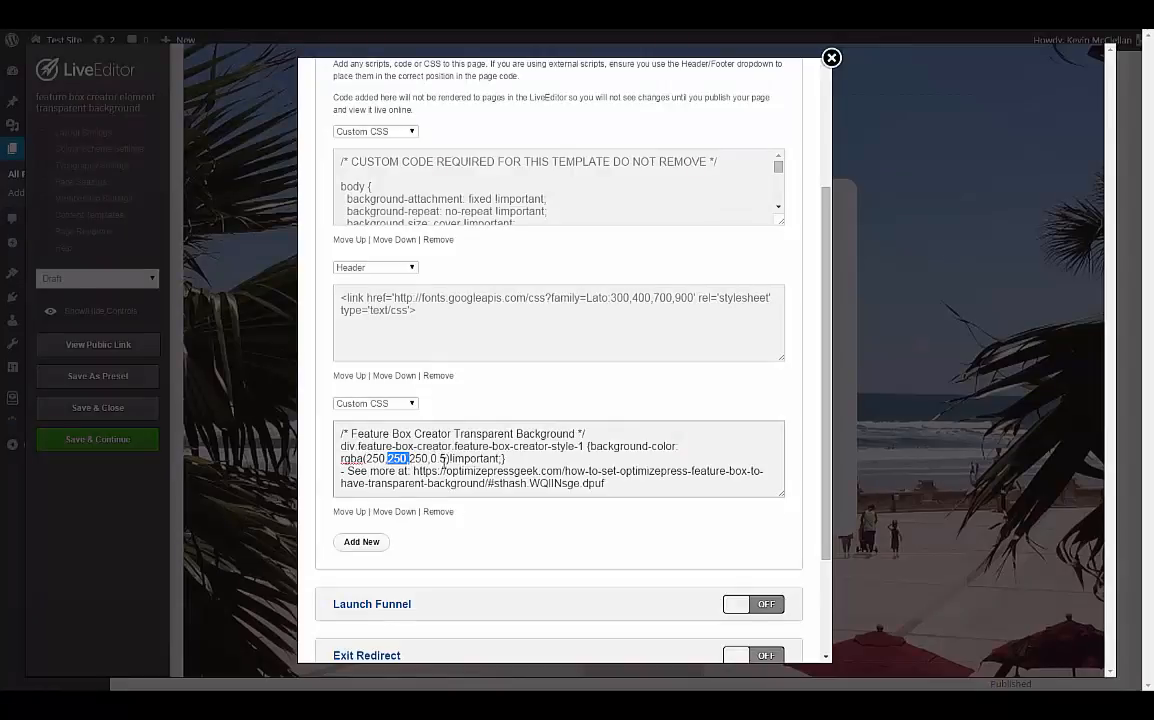
{"action": "left_click", "coordinate": [432, 459]}
{"action": "double_click", "coordinate": [440, 458]}
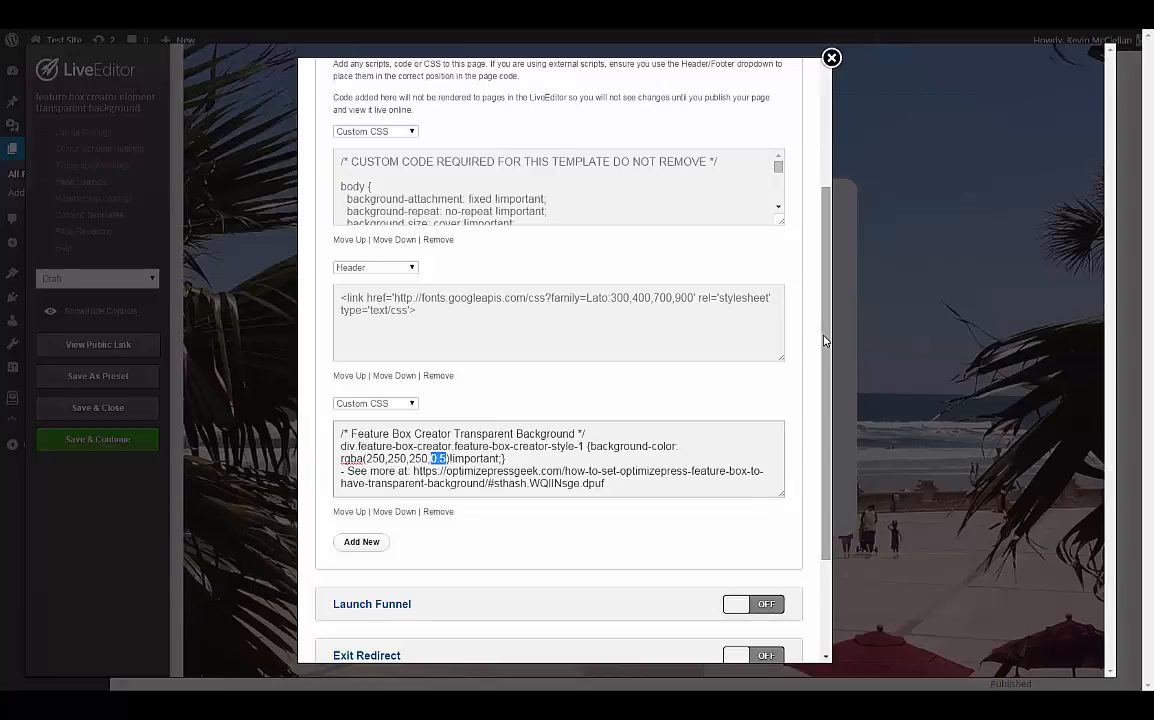
Remove the "See more at" source link from the end of the Feature Box Creator Transparent Background CSS.
{"action": "left_click", "coordinate": [589, 430]}
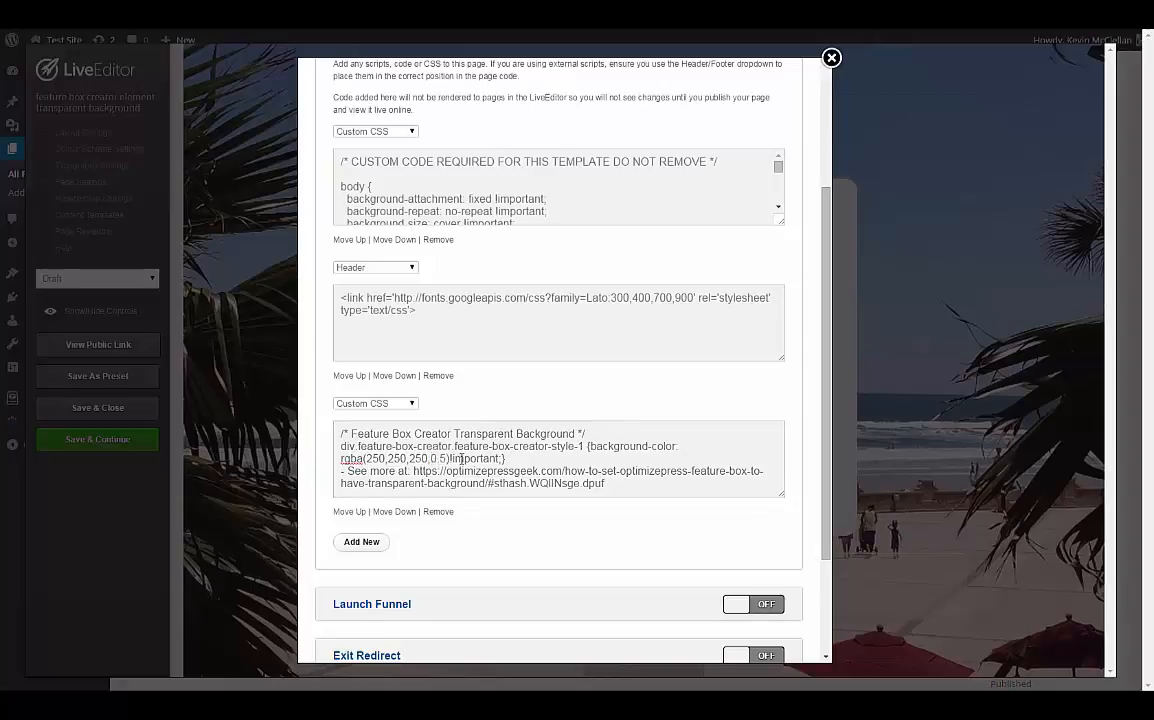
{"action": "left_click_drag", "start_coordinate": [827, 421], "coordinate": [828, 433]}
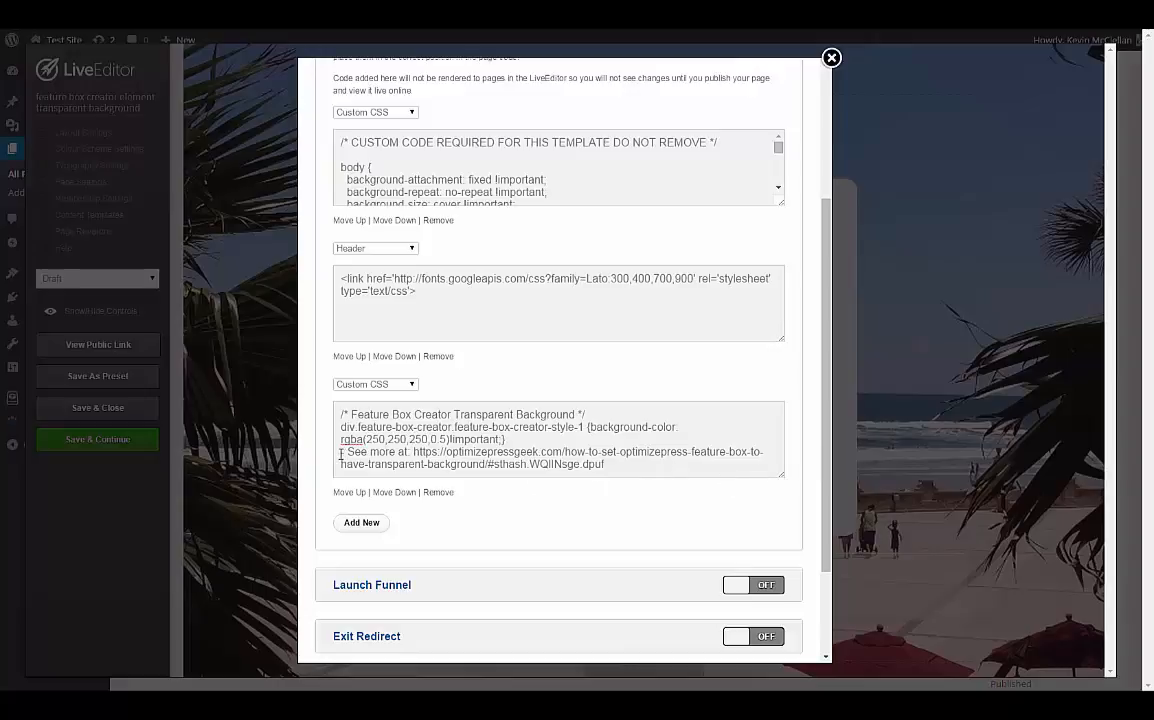
{"action": "left_click_drag", "start_coordinate": [341, 455], "coordinate": [642, 468]}
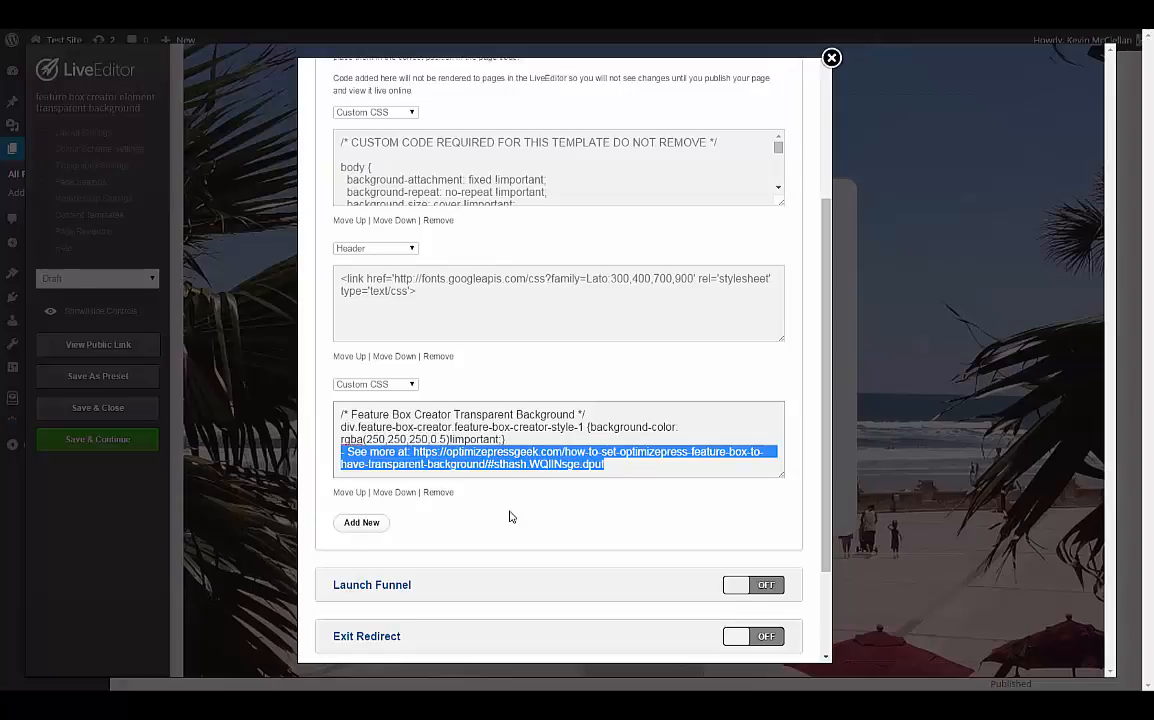
{"action": "key", "text": "BackSpace"}
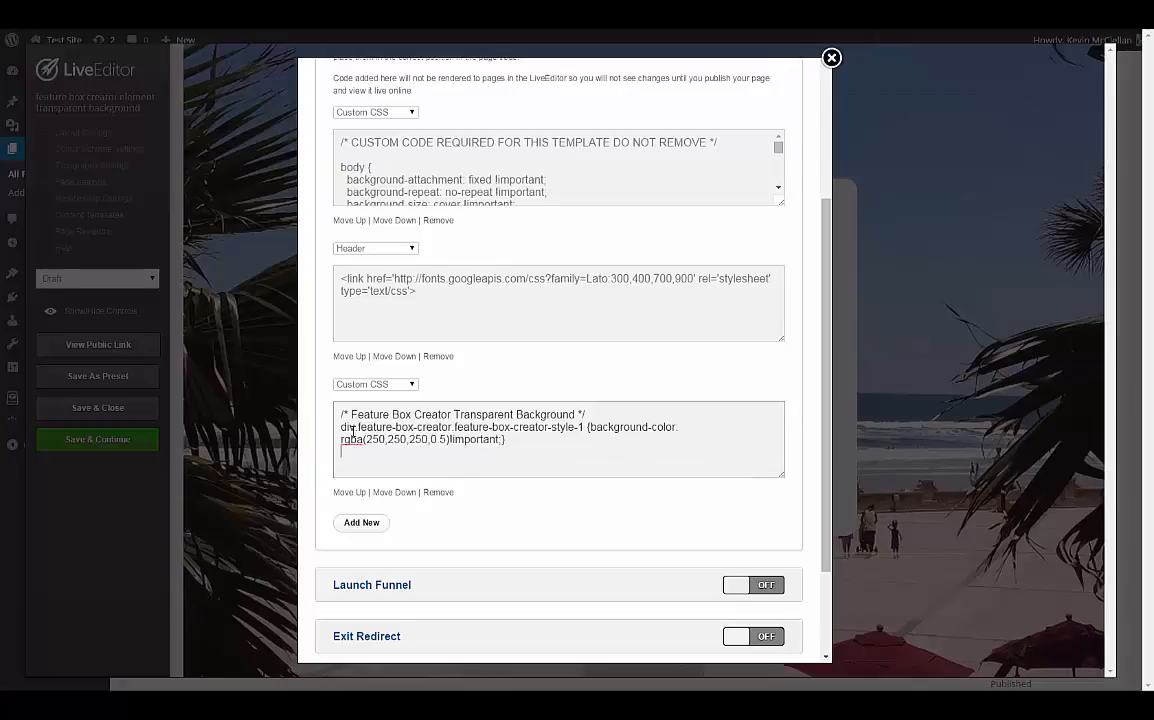
{"action": "left_click", "coordinate": [547, 440], "text": "shift"}
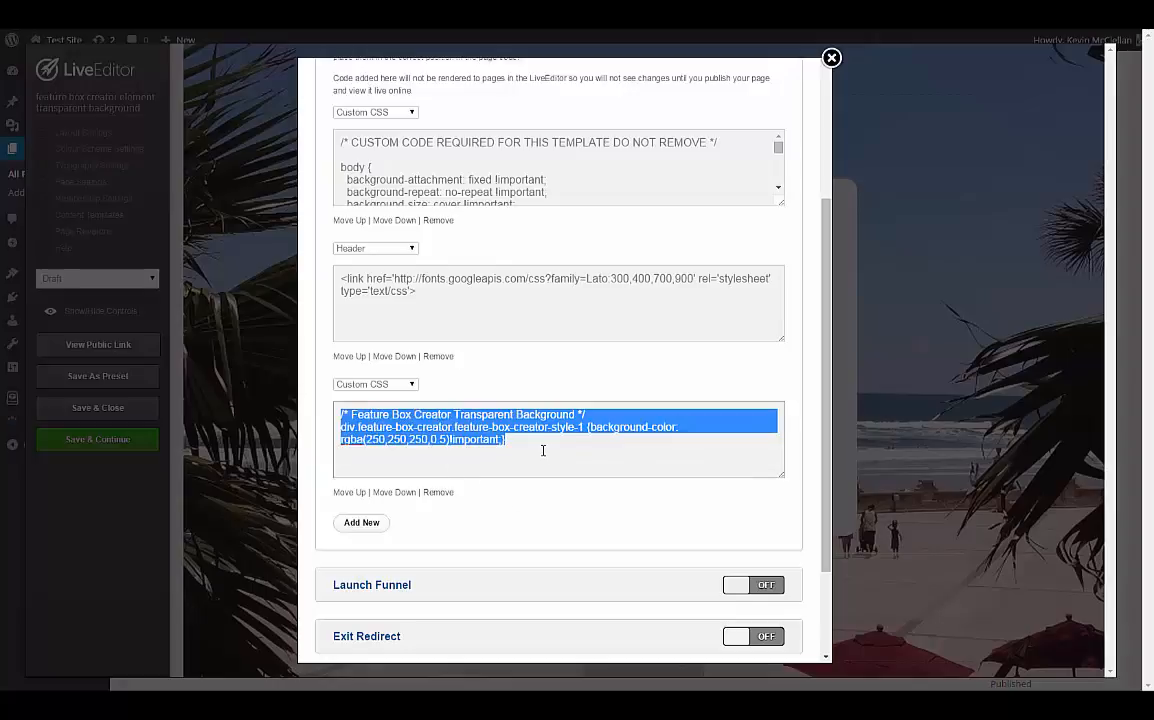
{"action": "left_click", "coordinate": [543, 450]}
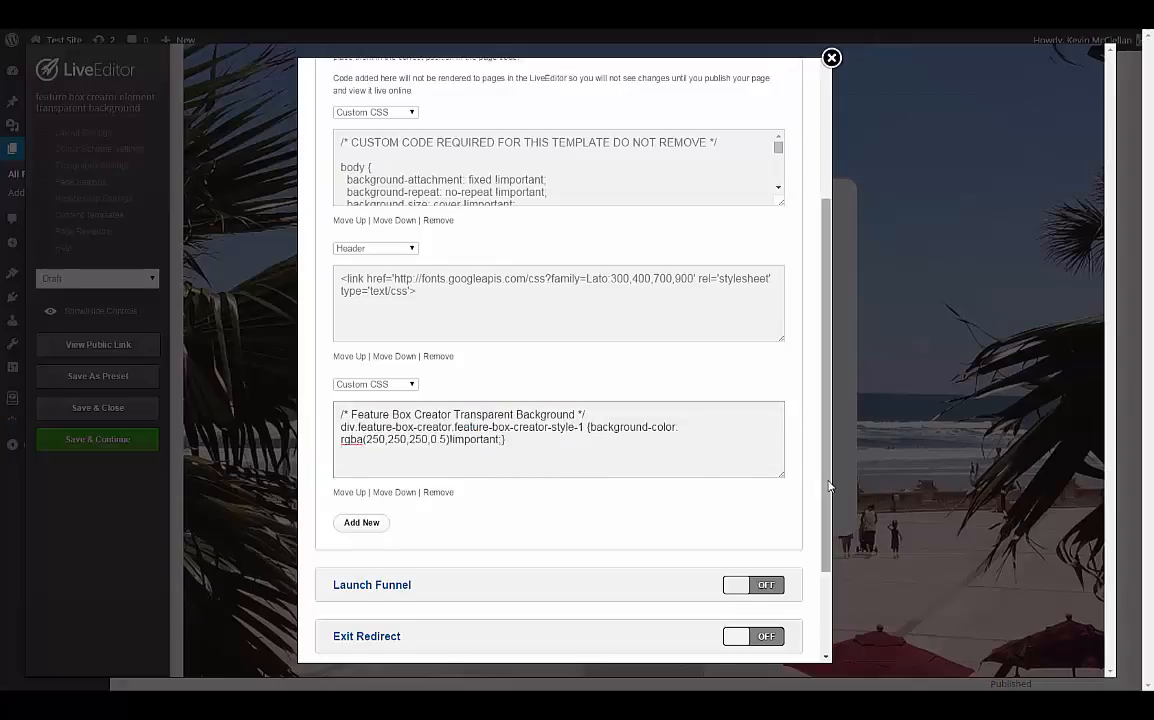
Apply the page settings with the cleaned-up CSS, then save and close the page and reopen it in the Live Editor.
{"action": "left_click_drag", "start_coordinate": [829, 489], "coordinate": [814, 625]}
{"action": "left_click", "coordinate": [773, 629]}
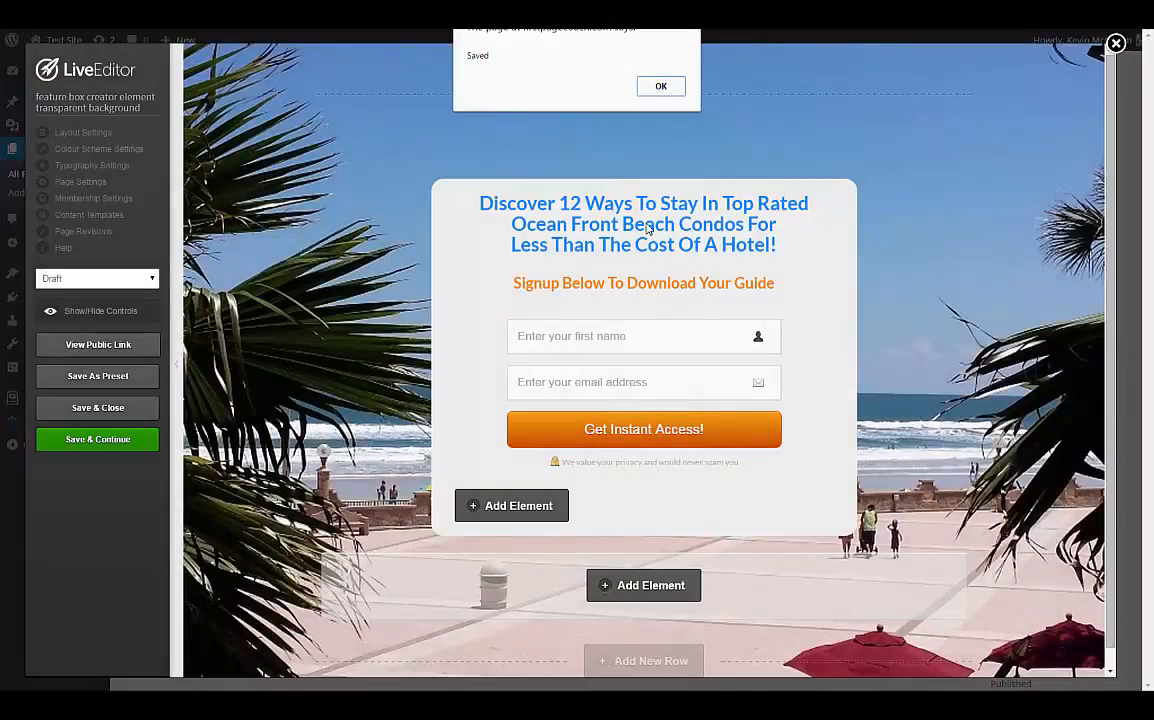
{"action": "left_click", "coordinate": [661, 88]}
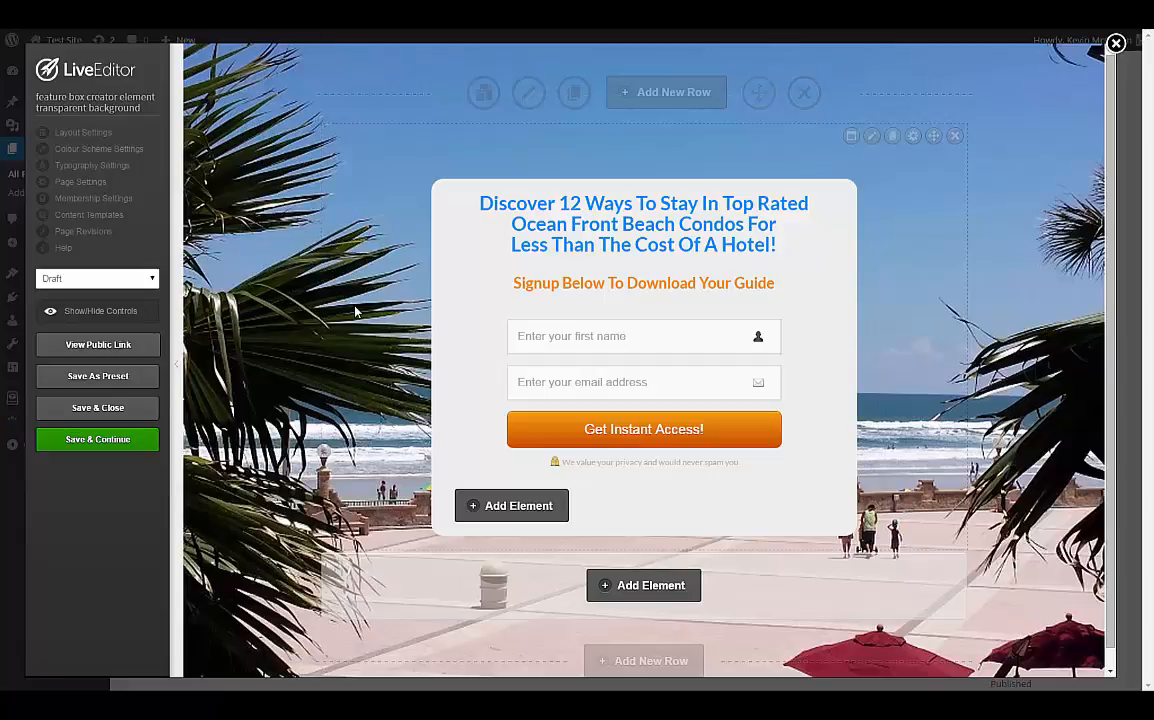
{"action": "left_click", "coordinate": [95, 408]}
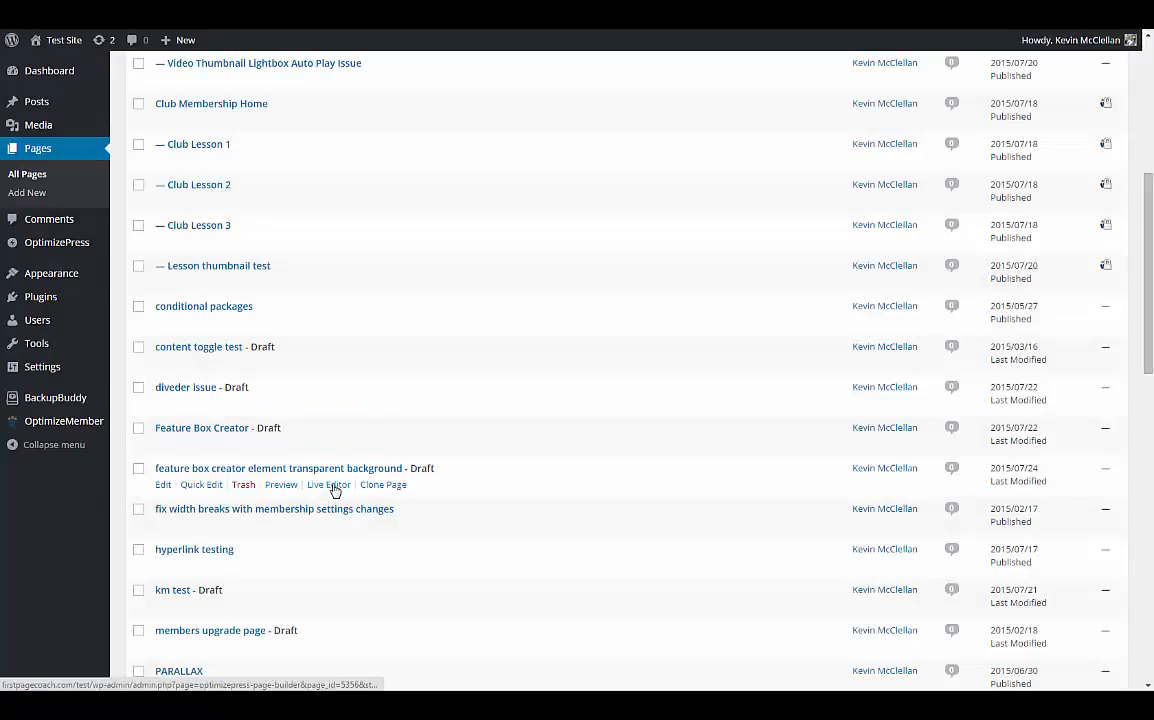
{"action": "left_click", "coordinate": [331, 485]}
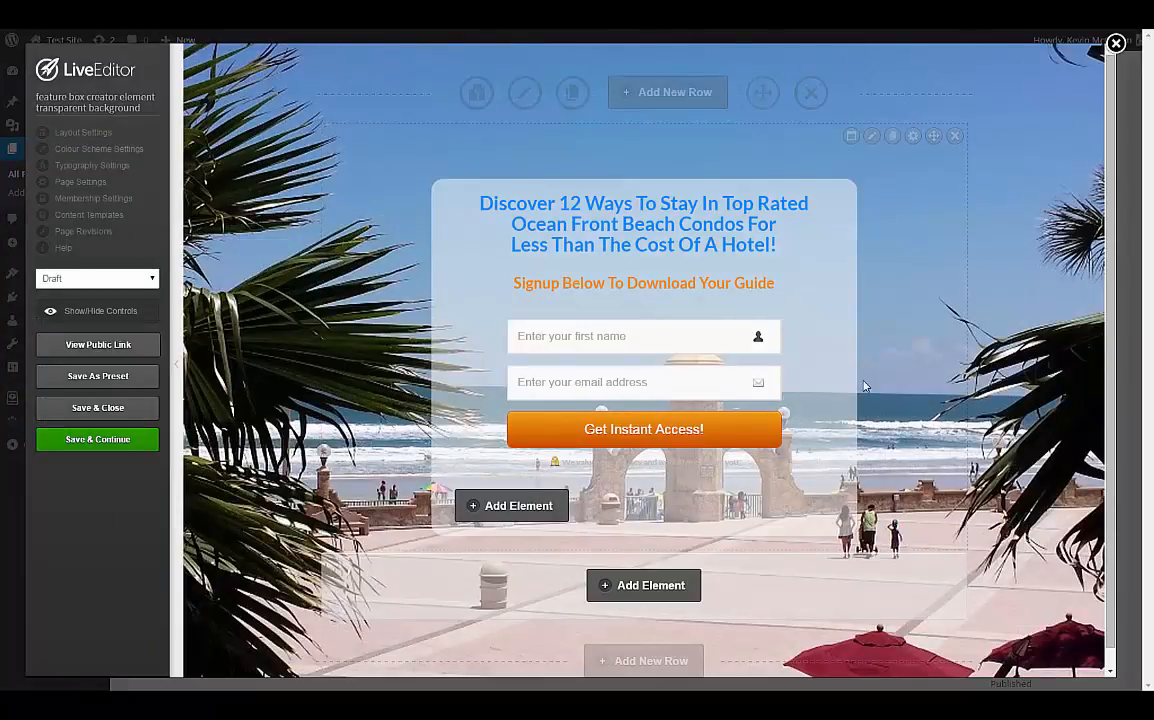
Change the feature box background colour in the page's Custom CSS script to rgba(0,0,0,0.6).
{"action": "left_click", "coordinate": [82, 181]}
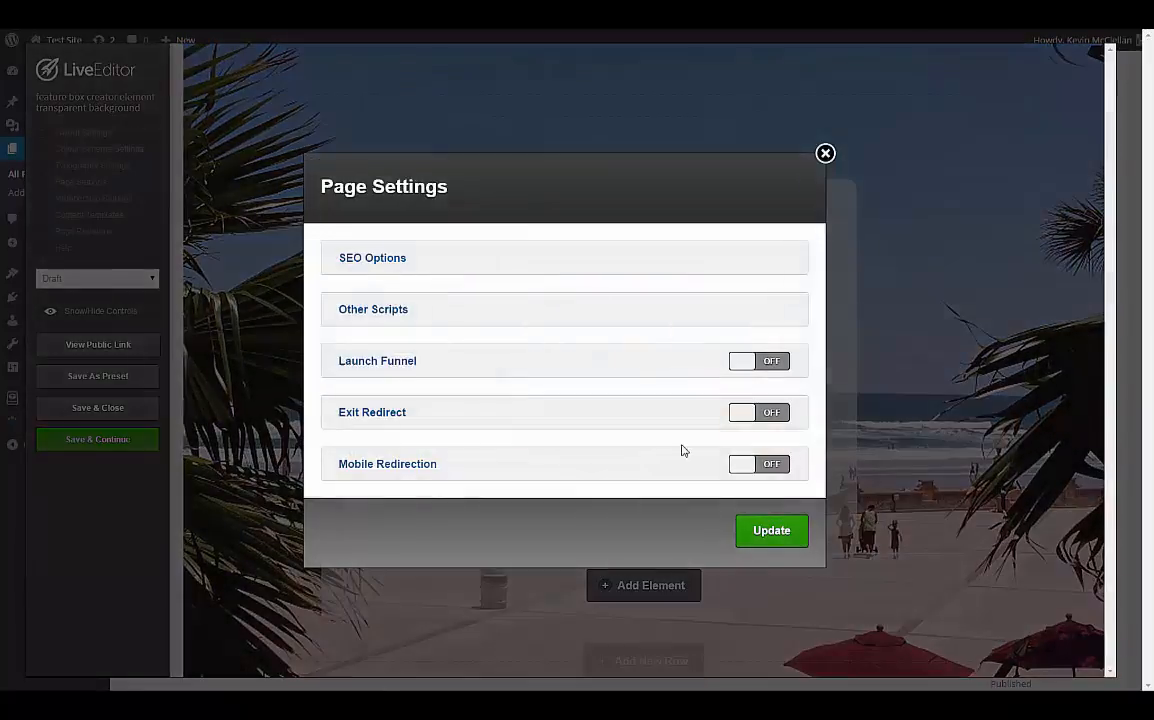
{"action": "left_click", "coordinate": [350, 317]}
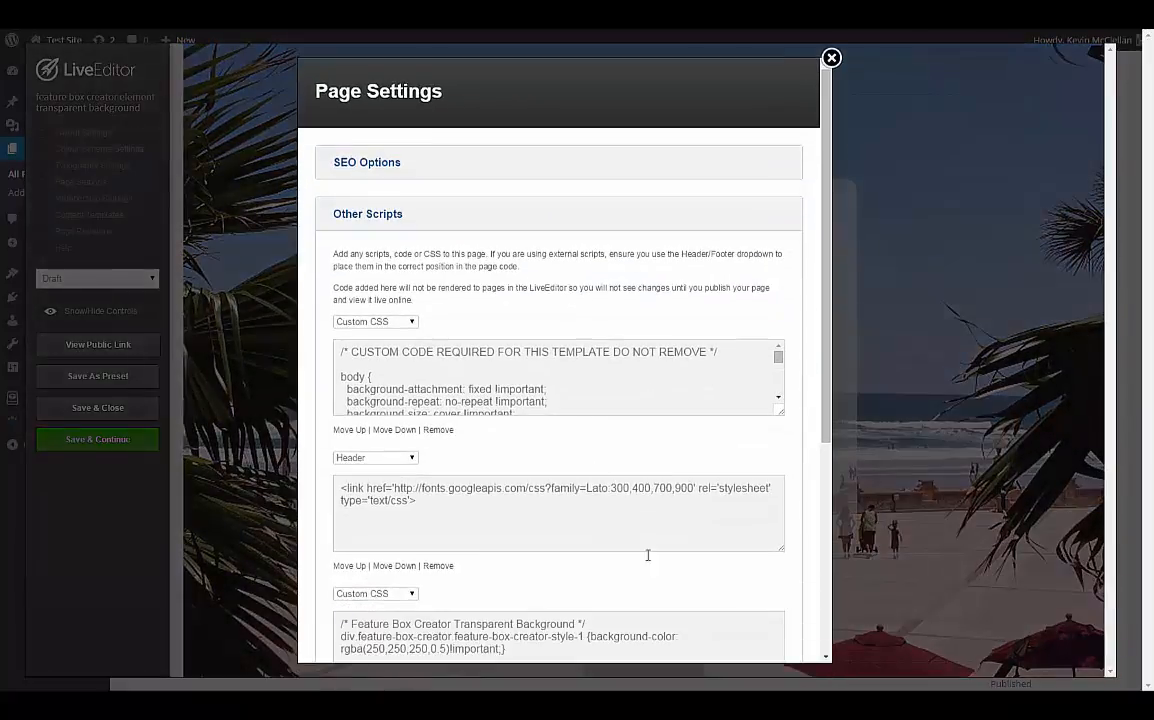
{"action": "scroll", "coordinate": [700, 450], "scroll_direction": "down", "scroll_amount": 5}
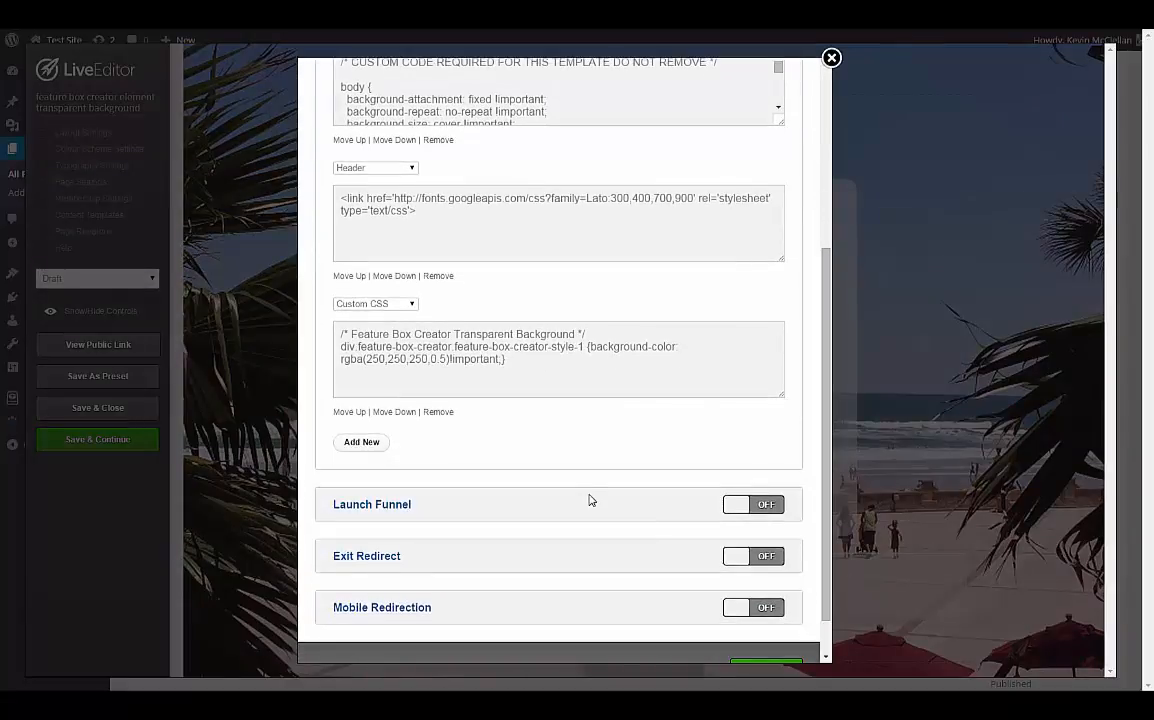
{"action": "left_click_drag", "start_coordinate": [368, 360], "coordinate": [383, 360]}
{"action": "type", "text": "0,"}
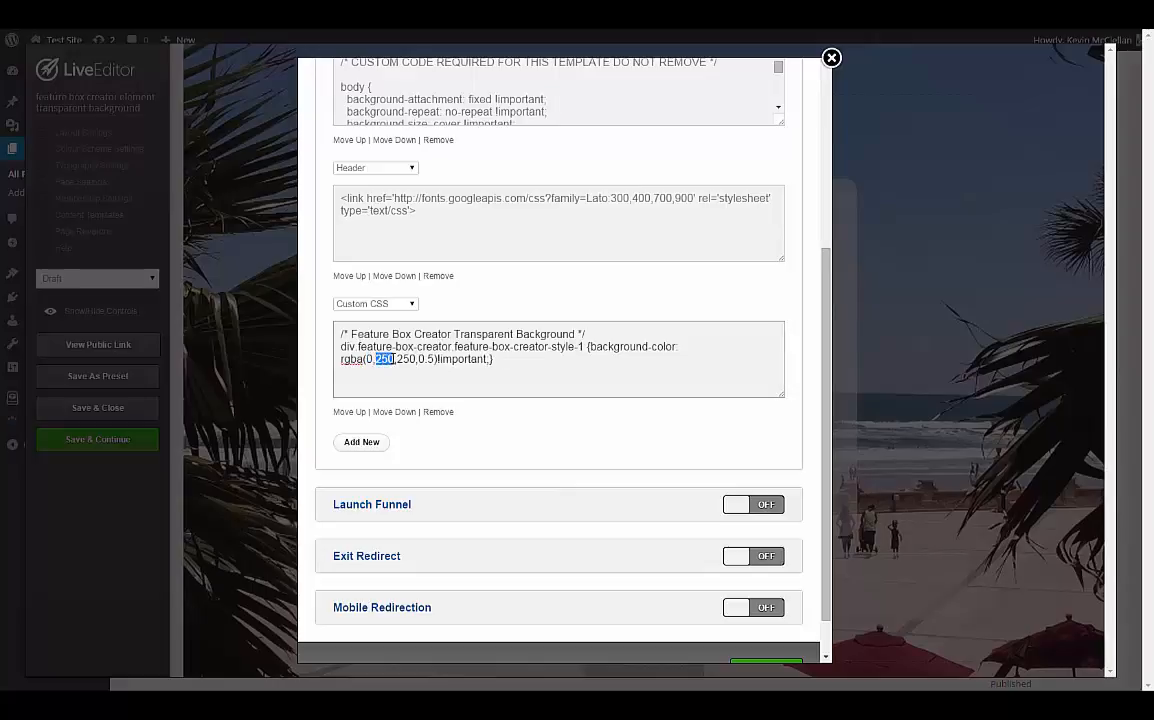
{"action": "type", "text": "0"}
{"action": "left_click_drag", "start_coordinate": [385, 360], "coordinate": [401, 361]}
{"action": "type", "text": "0.6"}
{"action": "scroll", "coordinate": [806, 528], "scroll_direction": "down", "scroll_amount": 1}
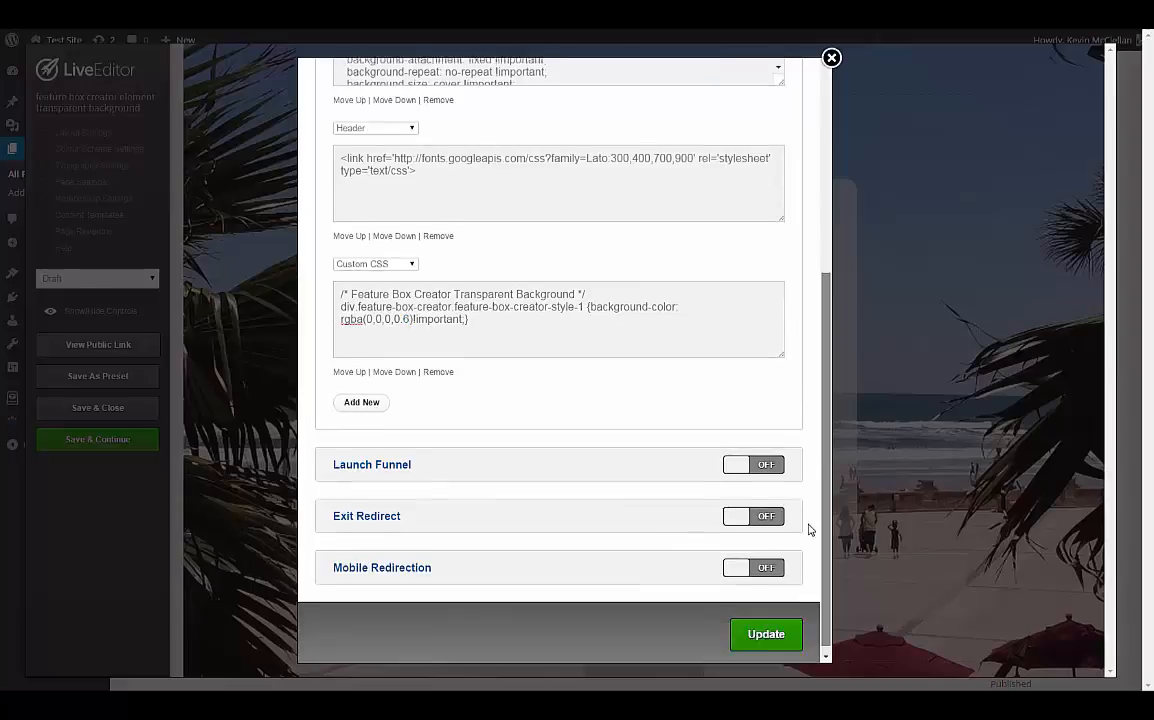
Update the page settings with the black background colour, and reload the page by saving, closing and reopening it in the Live Editor.
{"action": "left_click", "coordinate": [766, 627]}
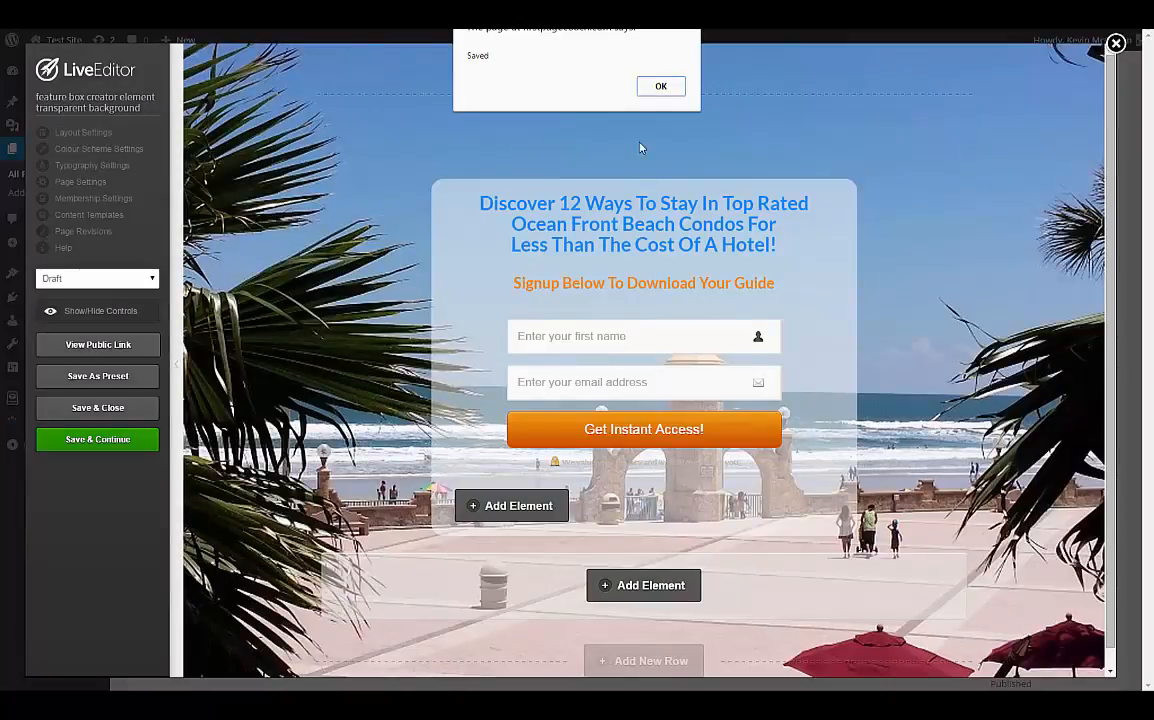
{"action": "left_click", "coordinate": [659, 86]}
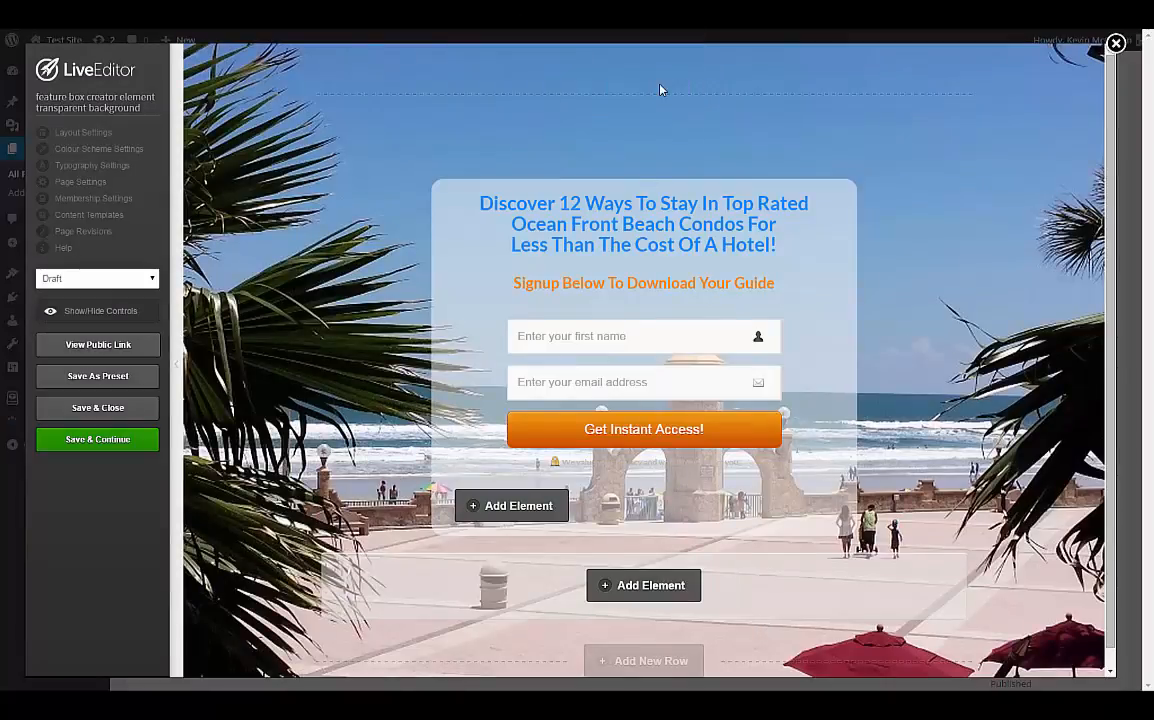
{"action": "left_click", "coordinate": [88, 407]}
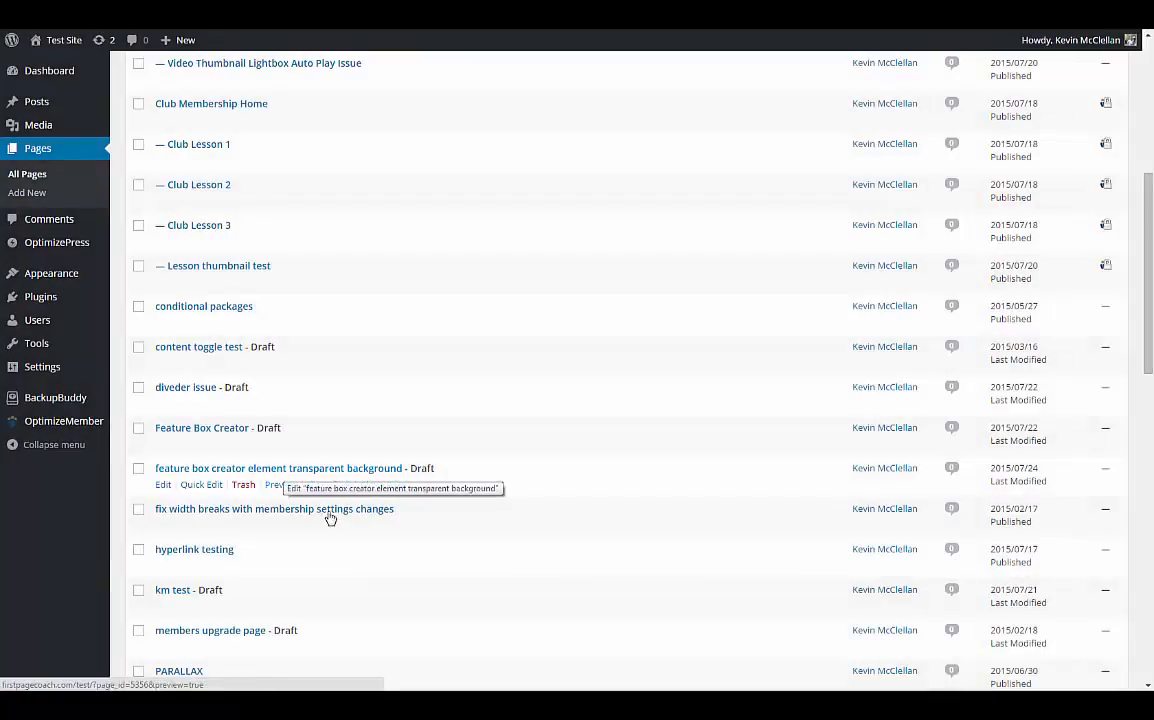
{"action": "left_click", "coordinate": [338, 488]}
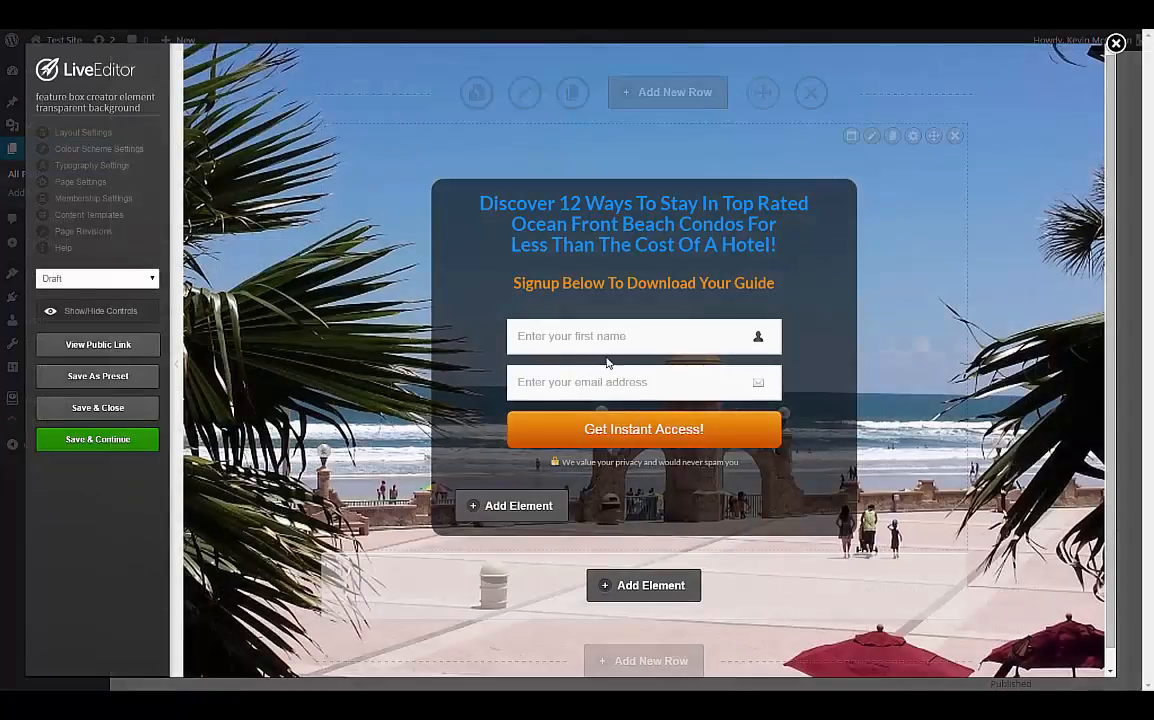
Set the feature box background's rgba opacity to 0.4 in the Custom CSS under Other Scripts and update the page settings.
{"action": "left_click", "coordinate": [83, 183]}
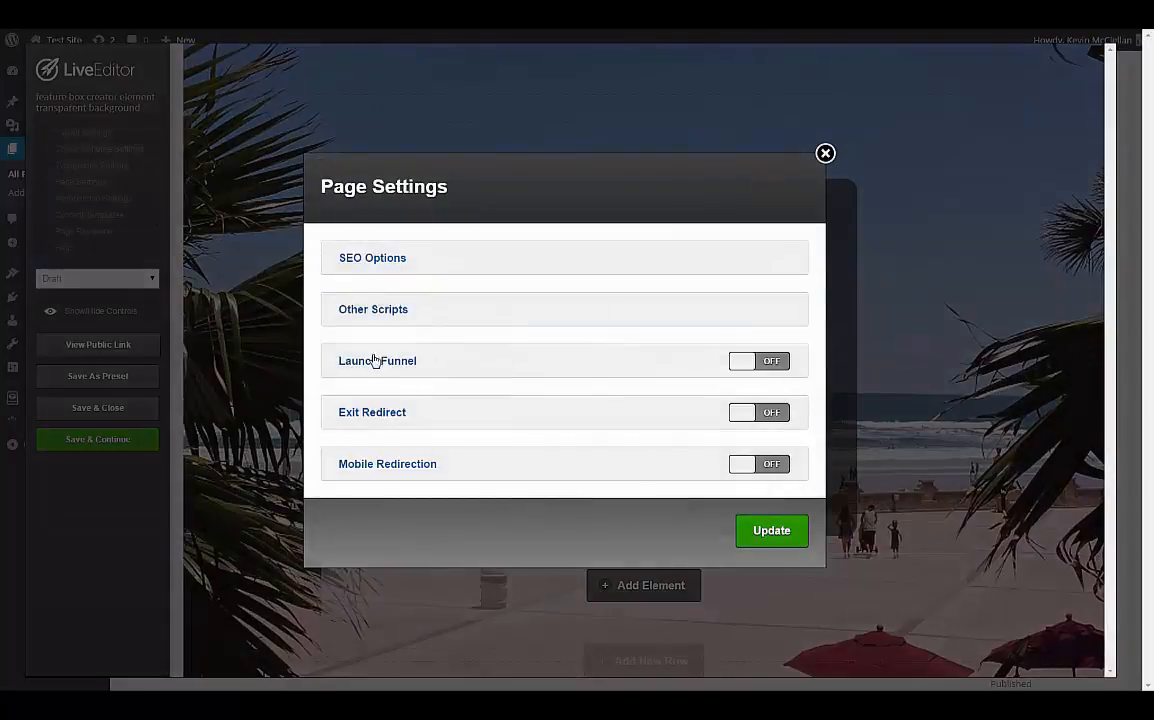
{"action": "left_click", "coordinate": [345, 311]}
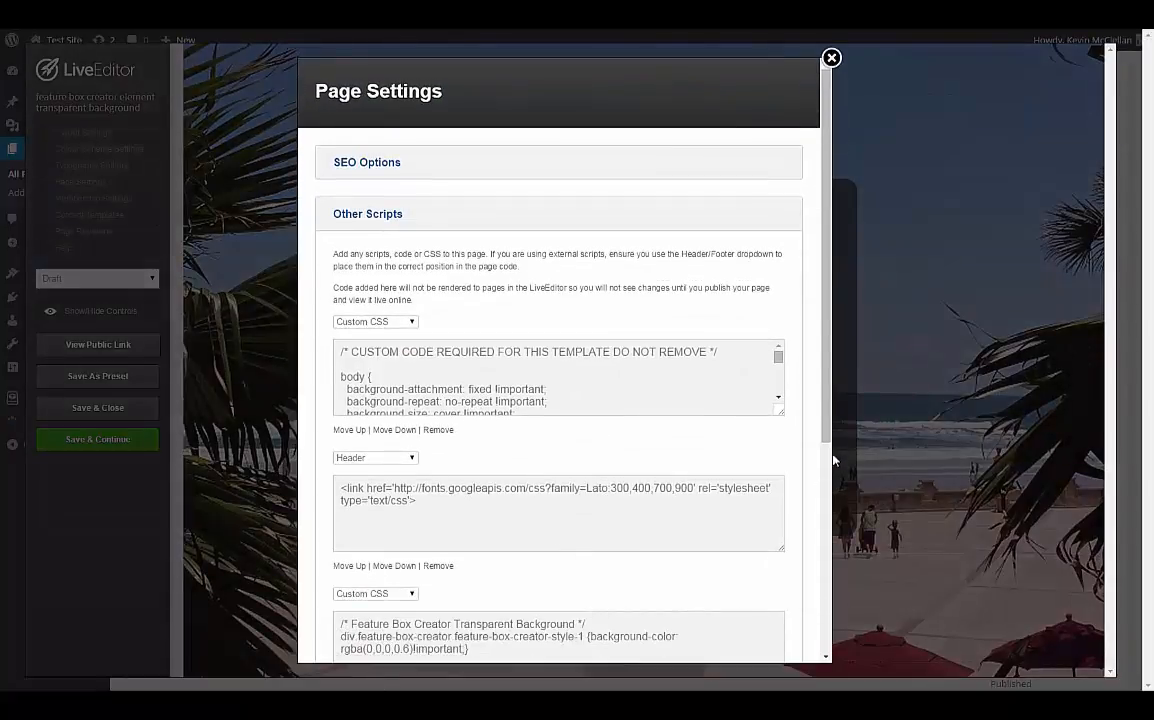
{"action": "left_click_drag", "start_coordinate": [826, 459], "coordinate": [838, 558]}
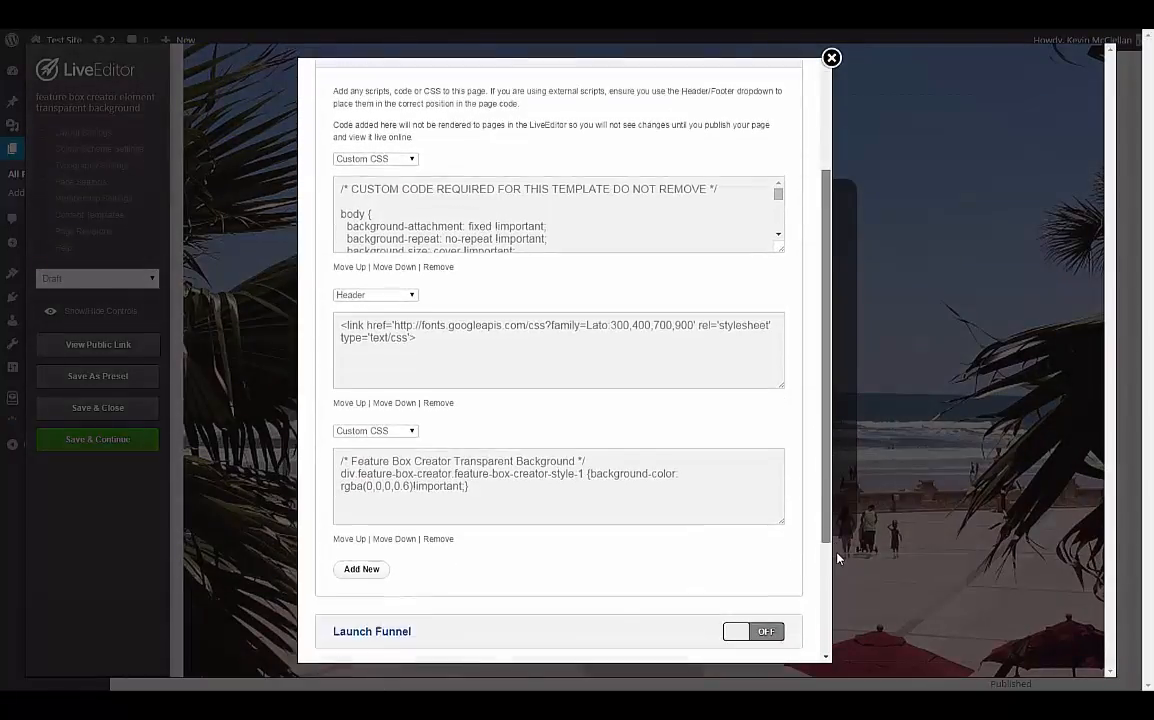
{"action": "left_click", "coordinate": [406, 446]}
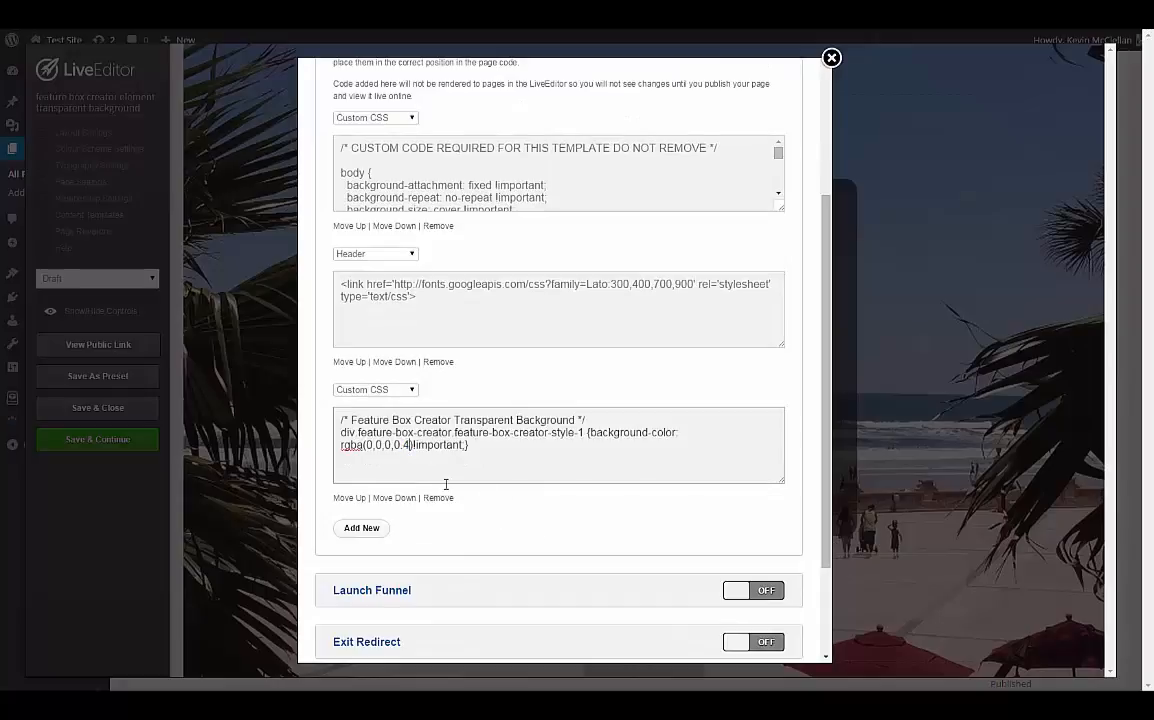
{"action": "scroll", "coordinate": [820, 500], "scroll_direction": "down", "scroll_amount": 5}
{"action": "left_click", "coordinate": [768, 625]}
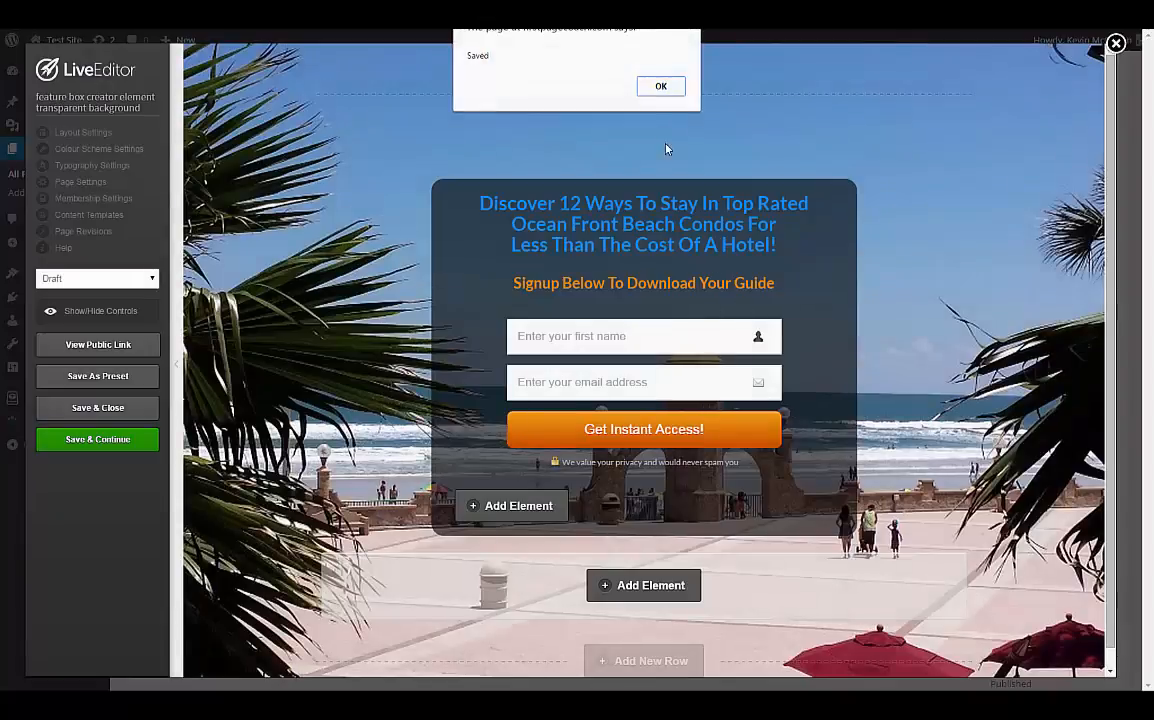
{"action": "left_click", "coordinate": [661, 86]}
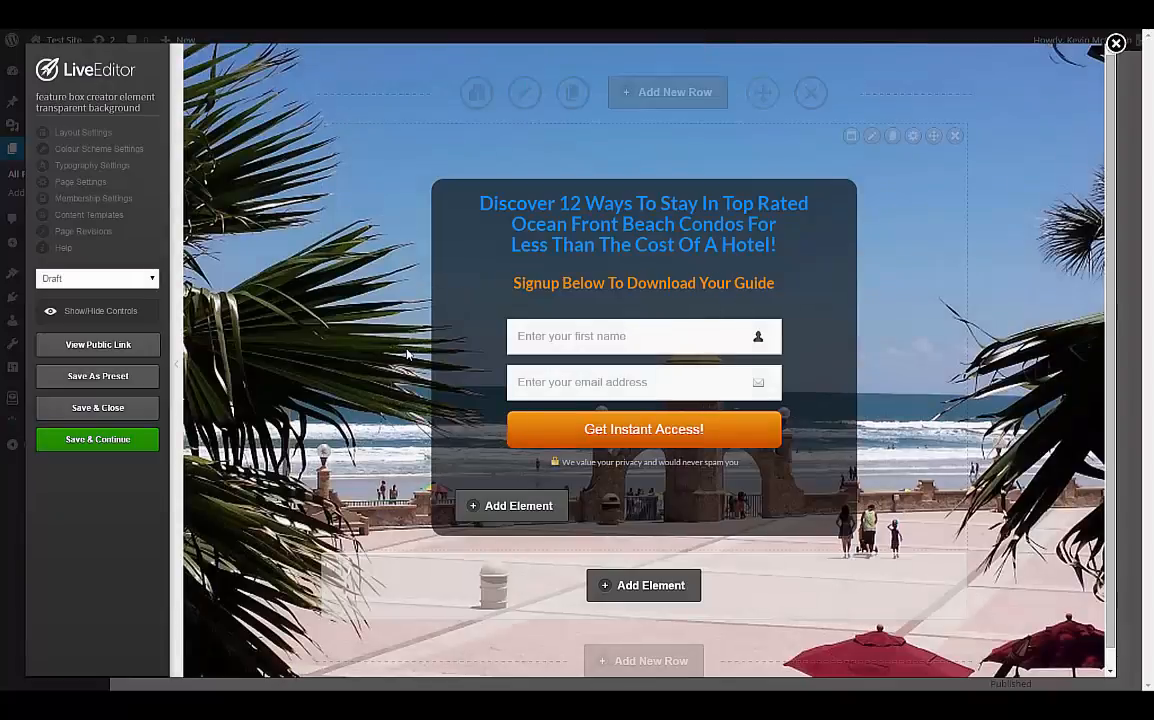
Open the page's public link in a new tab to check the headline's readability on the dark box, and return to the editor.
{"action": "right_click", "coordinate": [97, 348]}
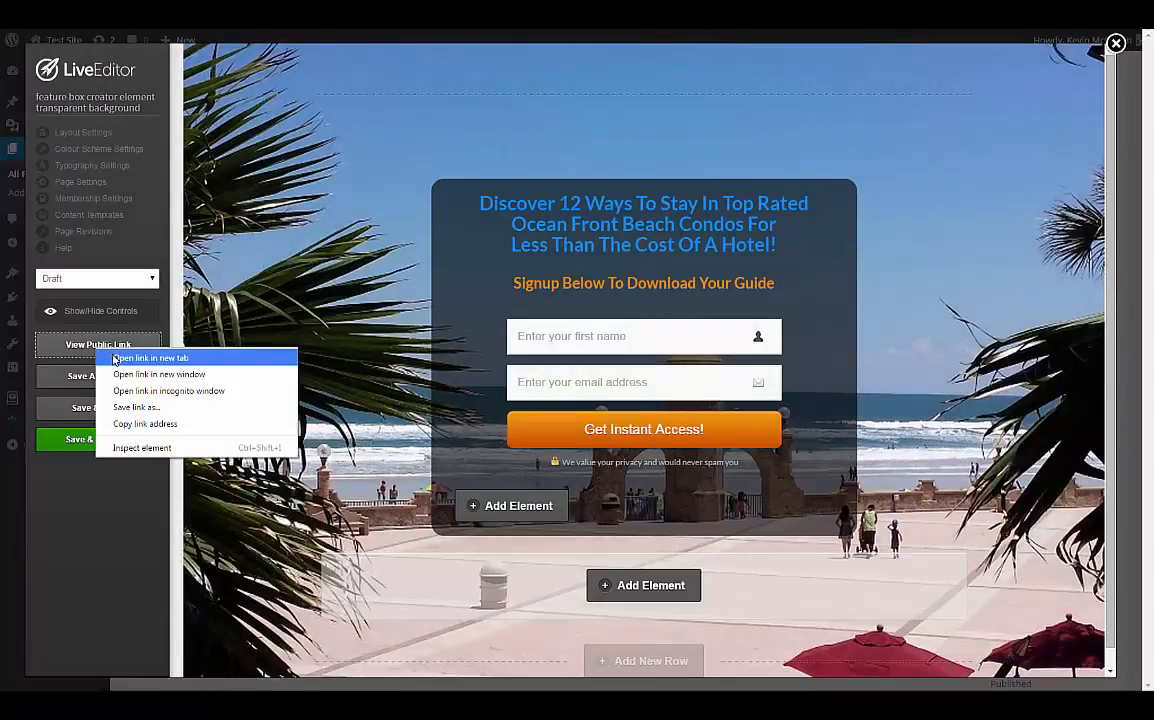
{"action": "left_click", "coordinate": [115, 359]}
{"action": "left_click", "coordinate": [441, 27]}
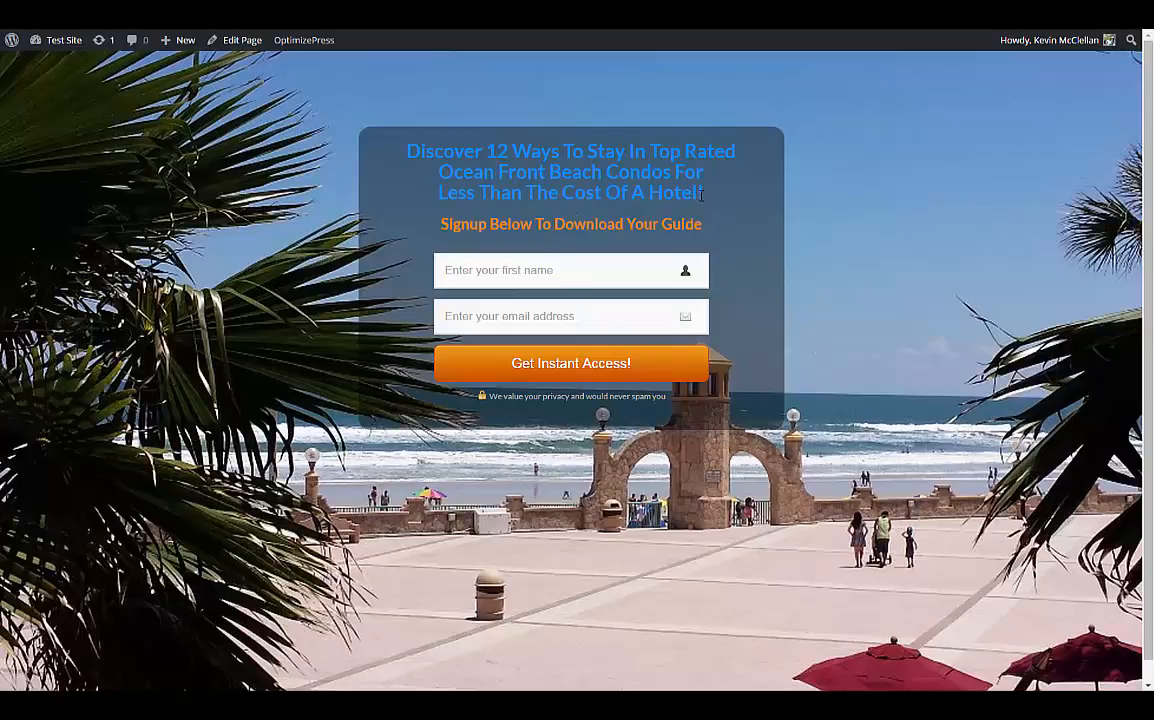
{"action": "left_click_drag", "start_coordinate": [698, 193], "coordinate": [391, 155]}
{"action": "left_click", "coordinate": [476, 121]}
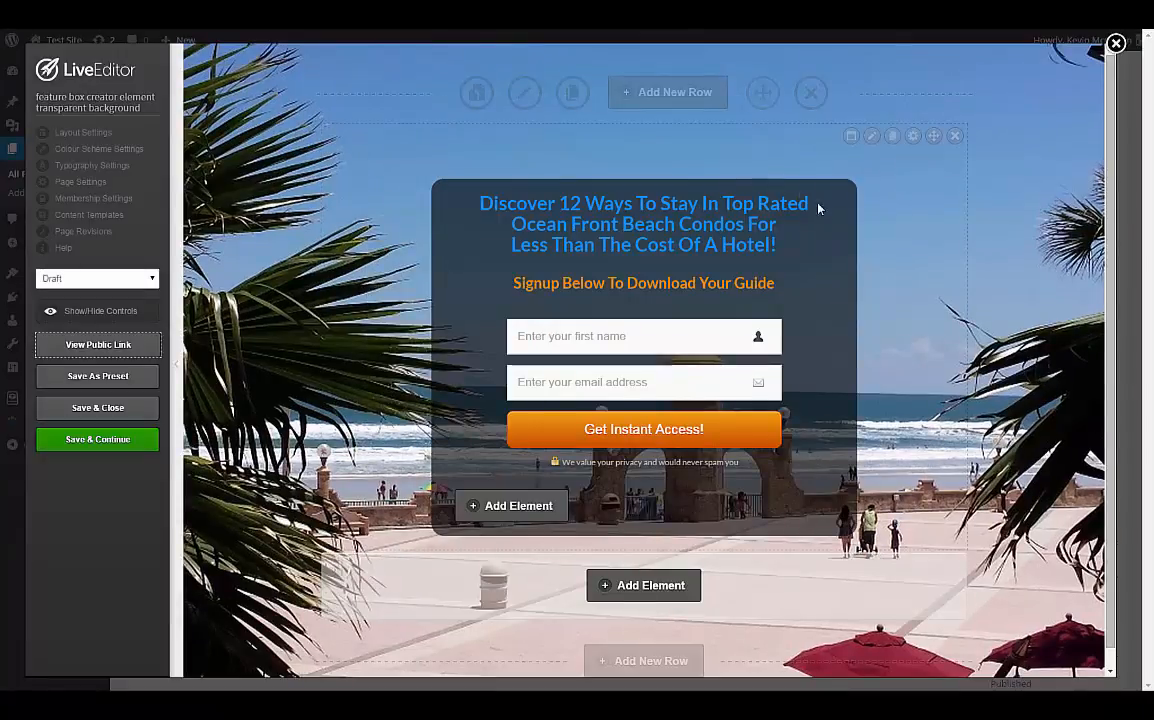
Edit the feature box's main headline and set its font colour to #ffffff.
{"action": "left_click", "coordinate": [871, 136]}
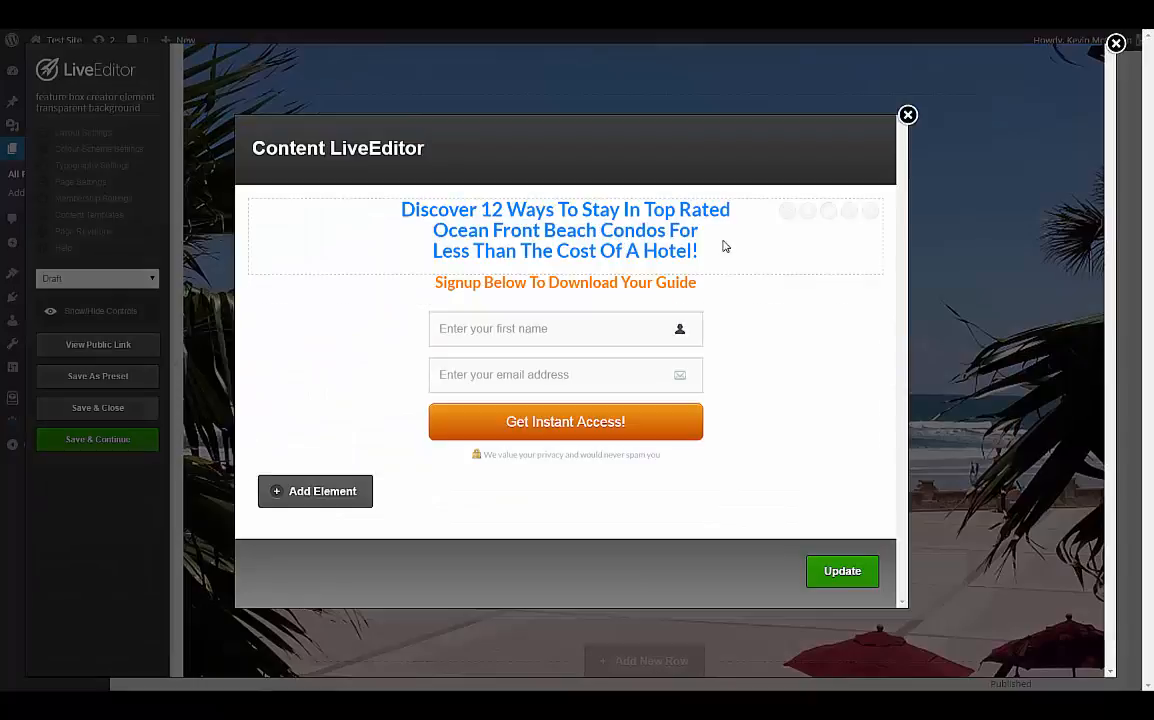
{"action": "left_click", "coordinate": [780, 215]}
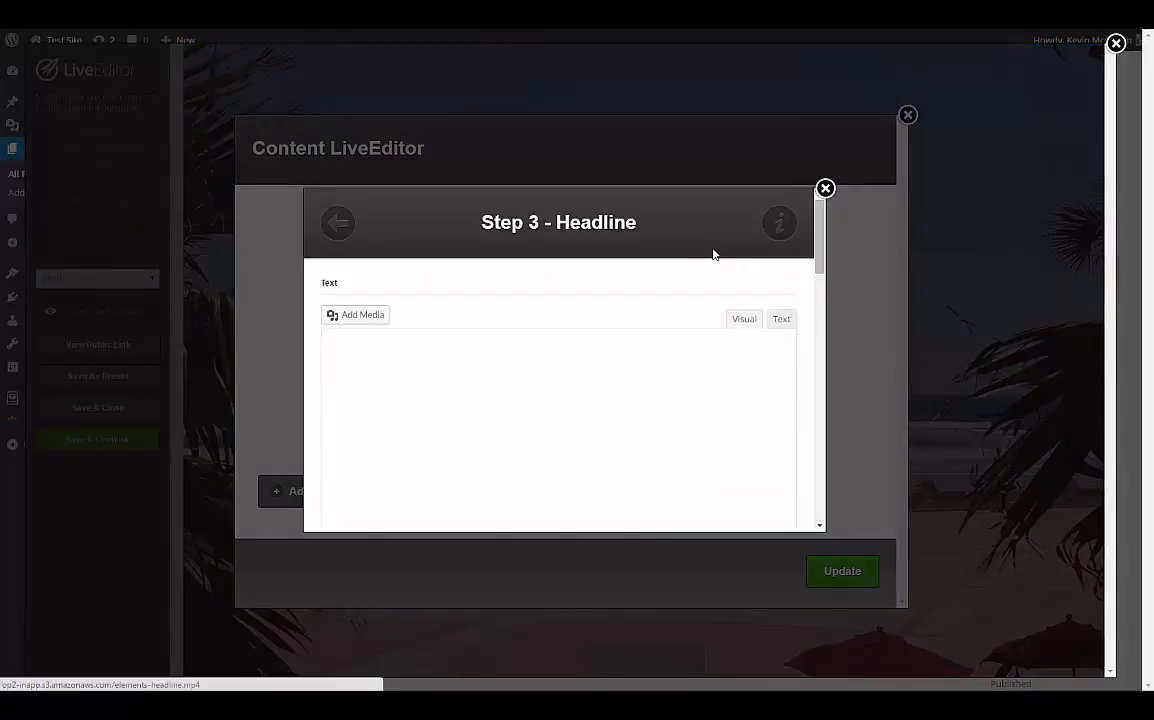
{"action": "left_click_drag", "start_coordinate": [370, 410], "coordinate": [330, 392]}
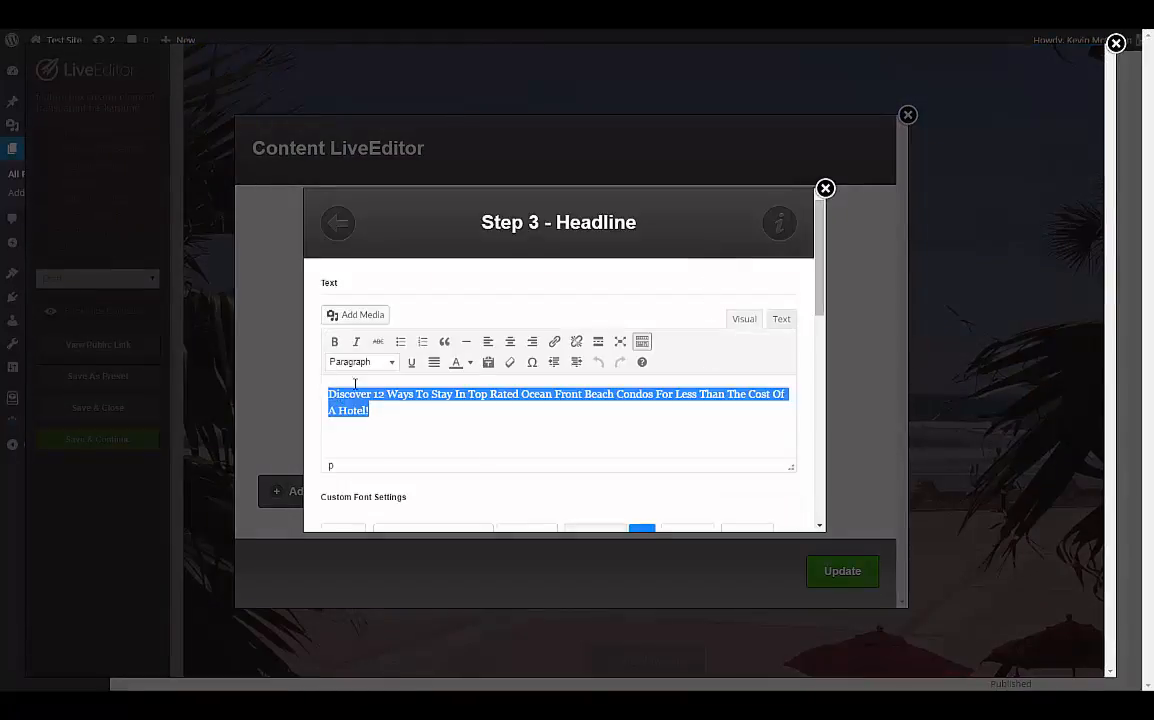
{"action": "left_click_drag", "start_coordinate": [819, 308], "coordinate": [819, 335]}
{"action": "left_click", "coordinate": [642, 456]}
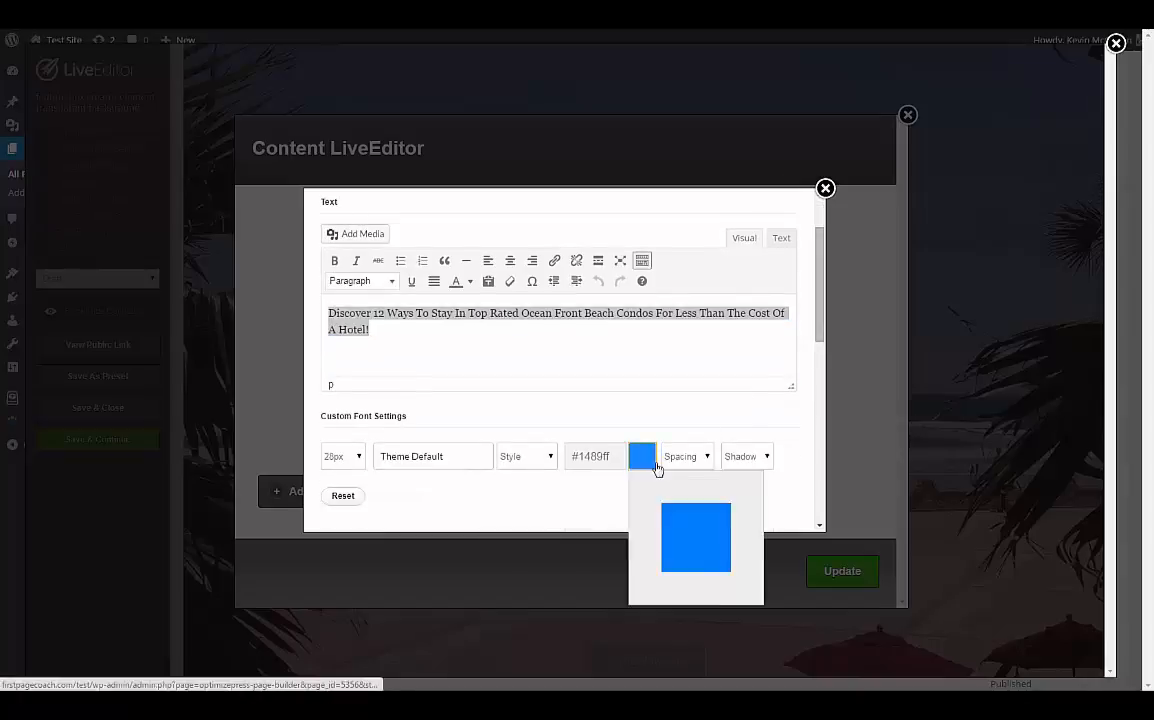
{"action": "left_click_drag", "start_coordinate": [708, 515], "coordinate": [744, 487]}
{"action": "left_click", "coordinate": [821, 327]}
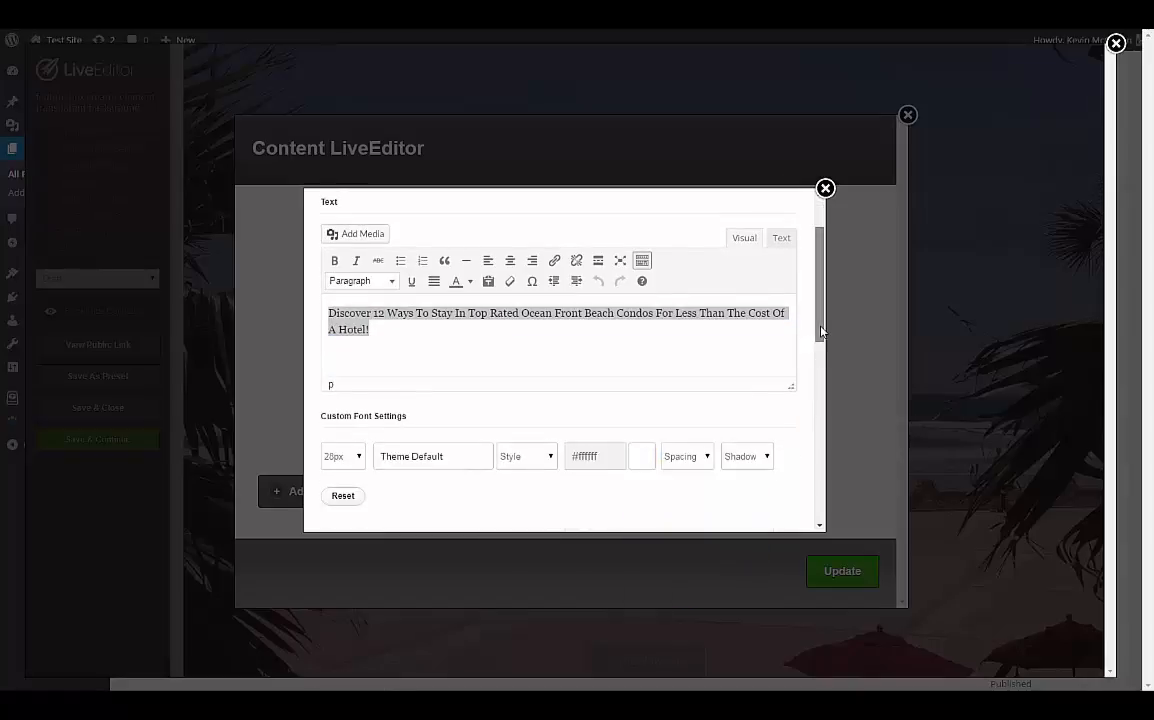
Apply the headline change to the feature box content and save the page without closing the editor.
{"action": "left_click_drag", "start_coordinate": [822, 339], "coordinate": [830, 532]}
{"action": "left_click", "coordinate": [764, 497]}
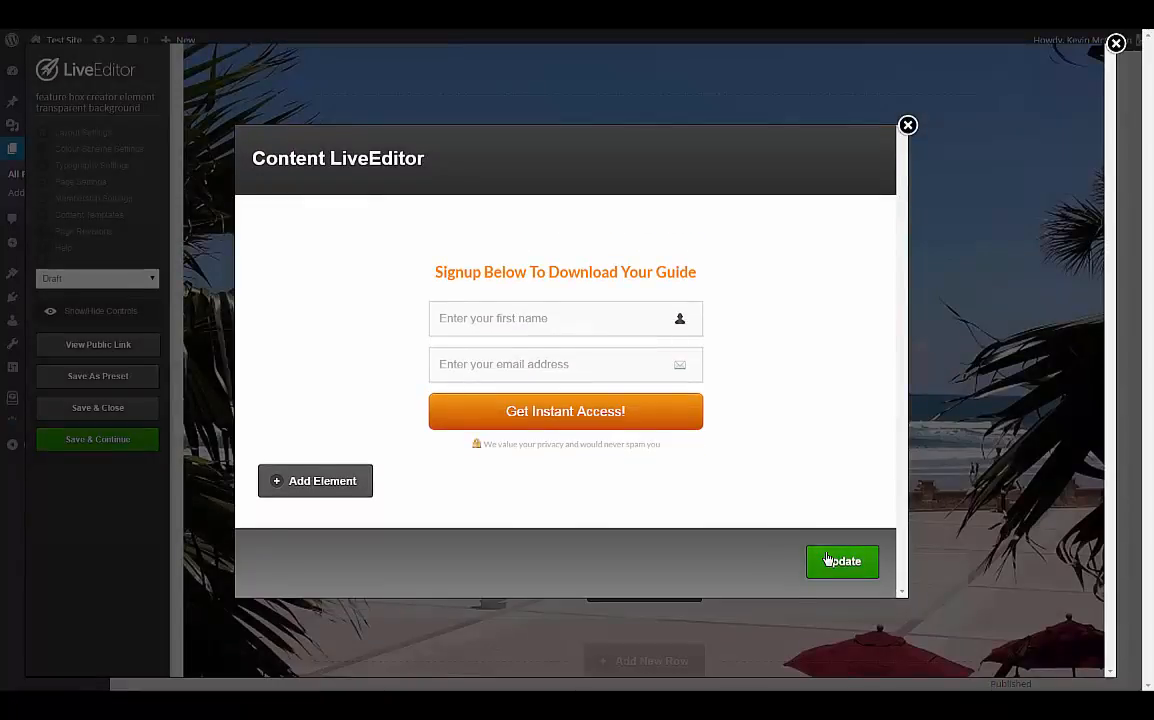
{"action": "left_click", "coordinate": [827, 560]}
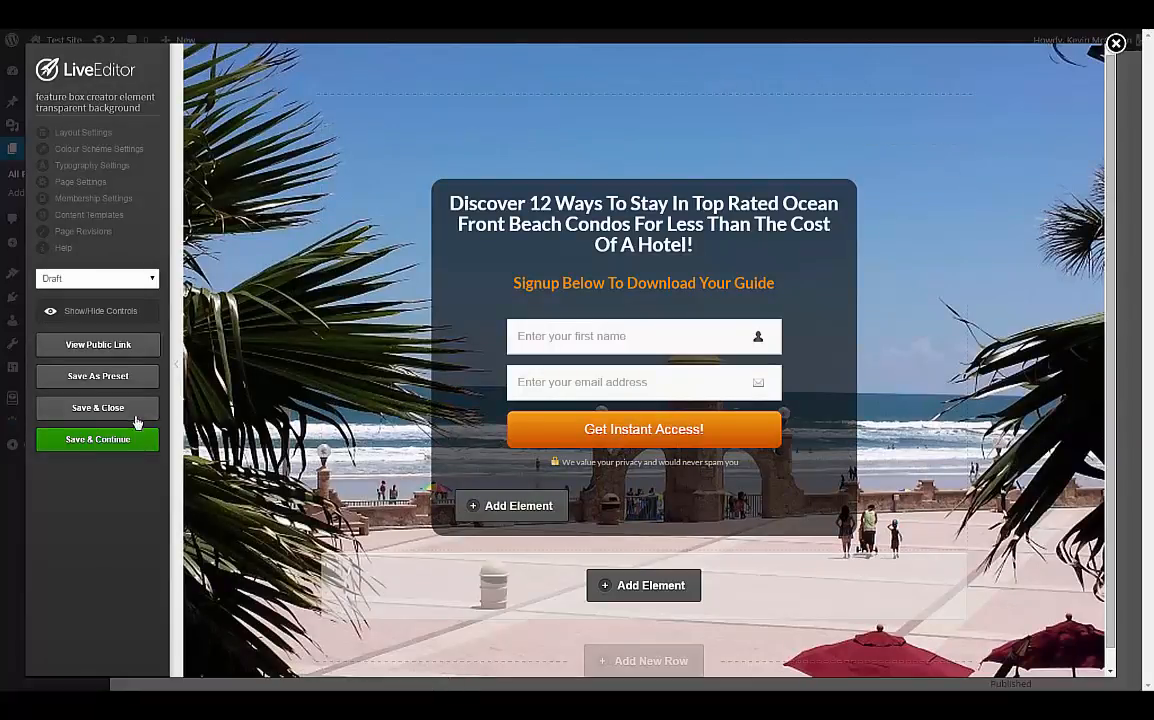
{"action": "left_click", "coordinate": [98, 439]}
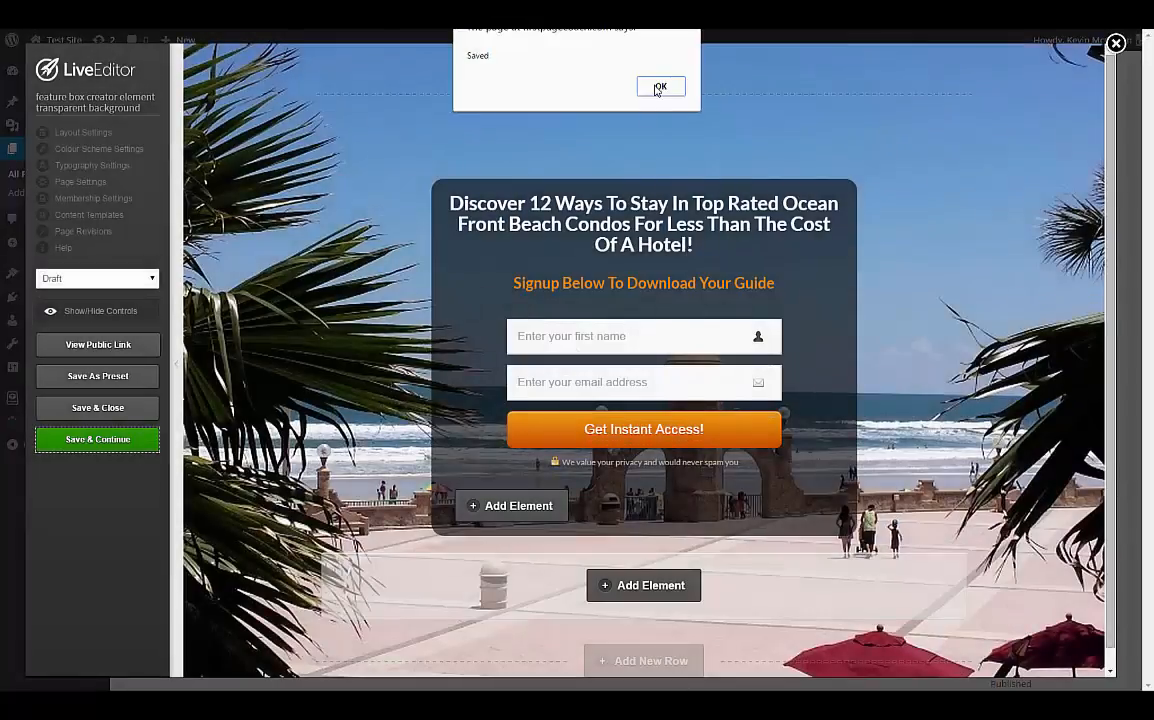
{"action": "left_click", "coordinate": [658, 88]}
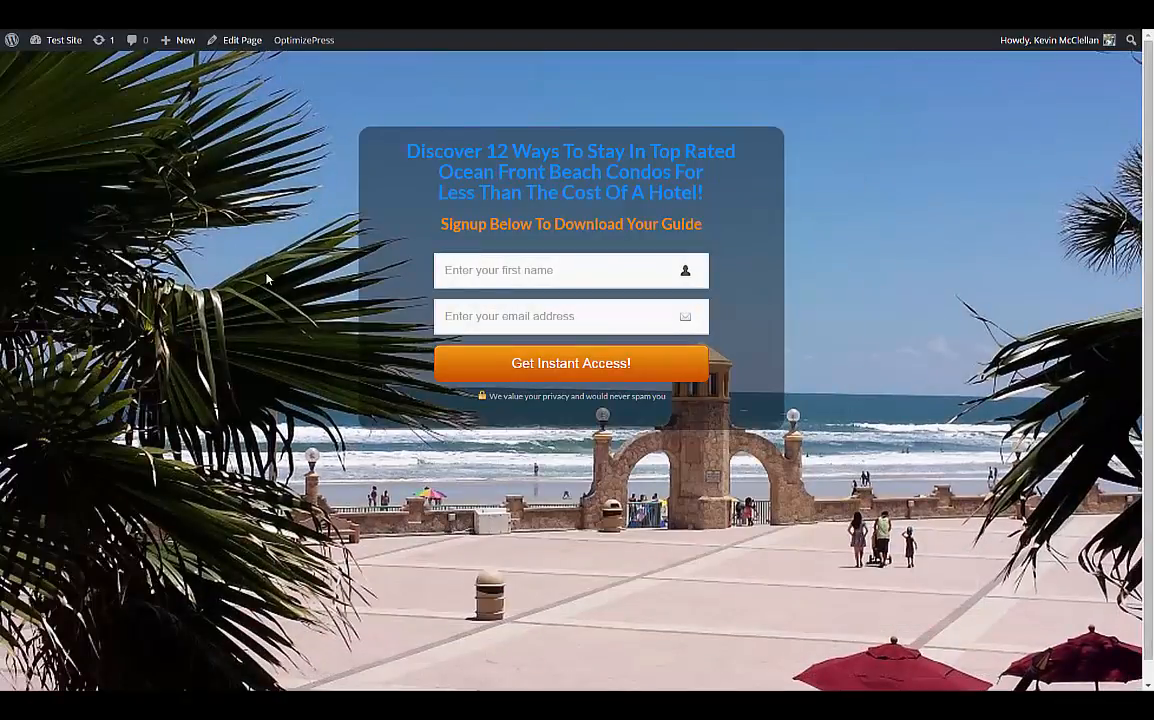